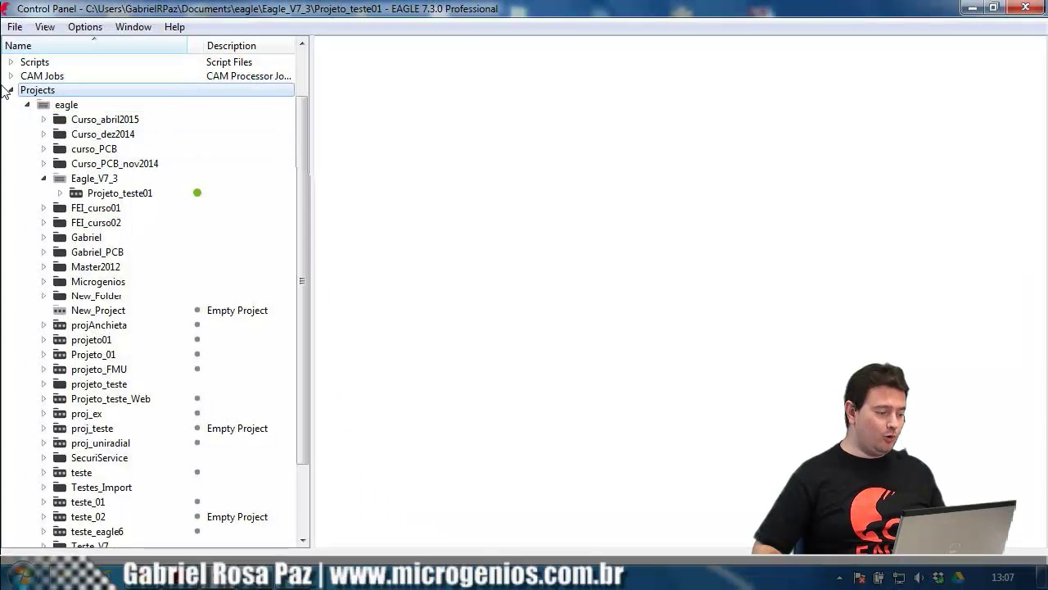
Create a new project named proj_minicurso inside the Eagle_V7_3 folder
right_click(88, 184)
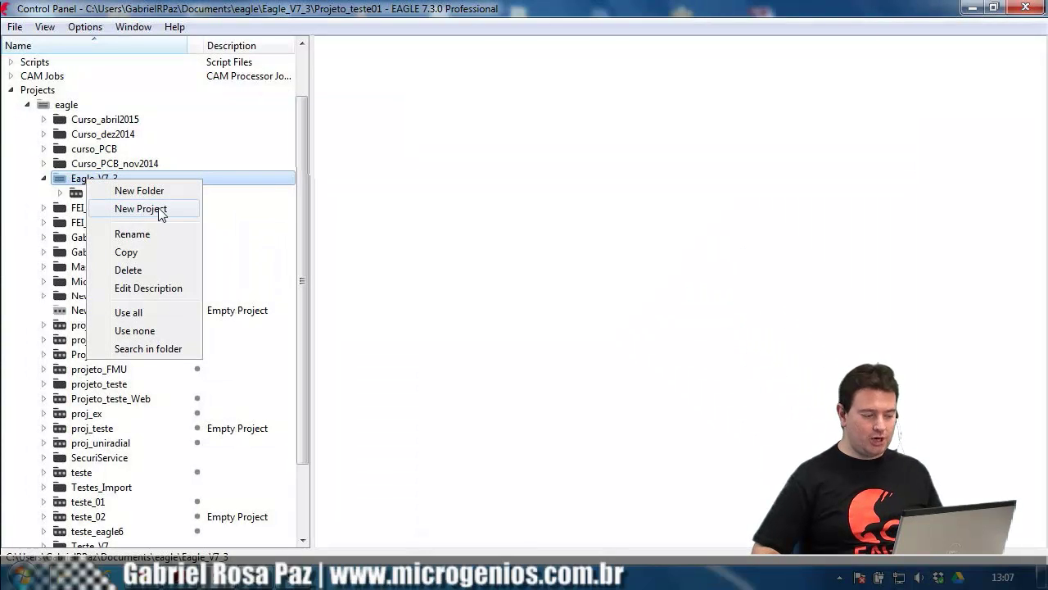
click(85, 176)
right_click(85, 176)
click(164, 206)
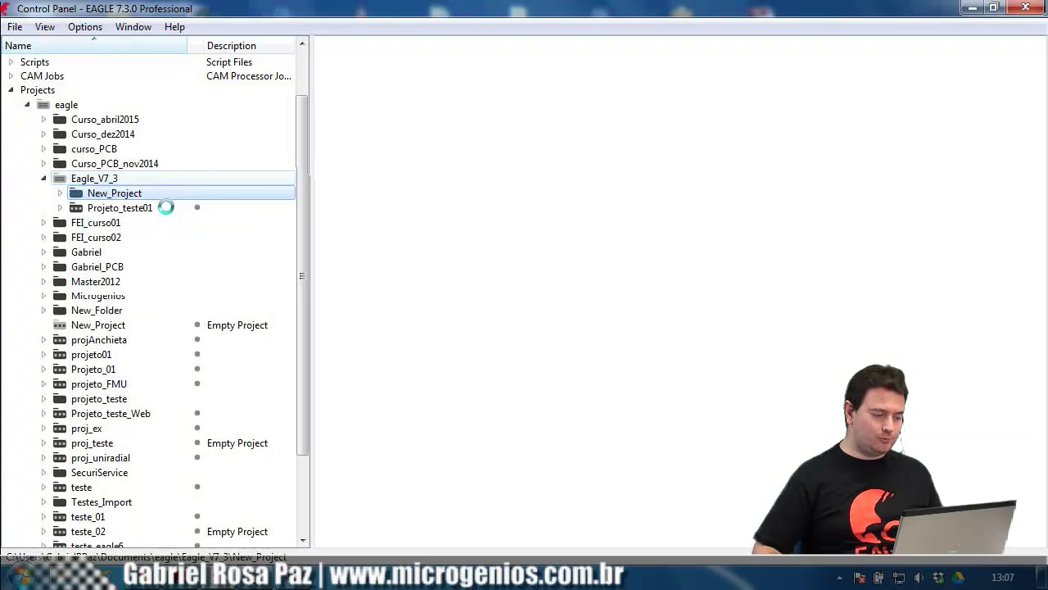
text(pro)
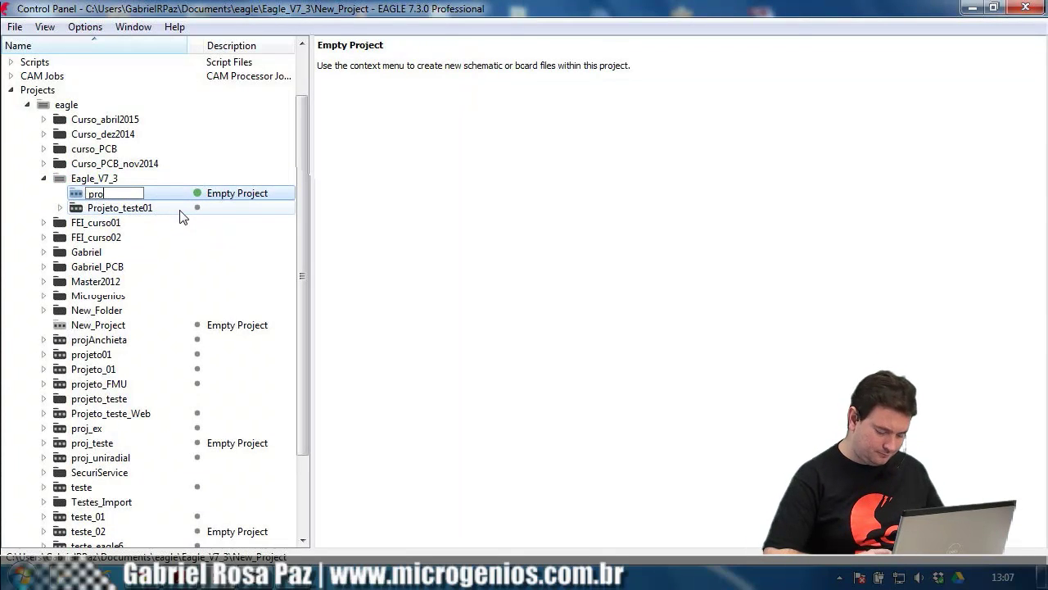
text(j_)
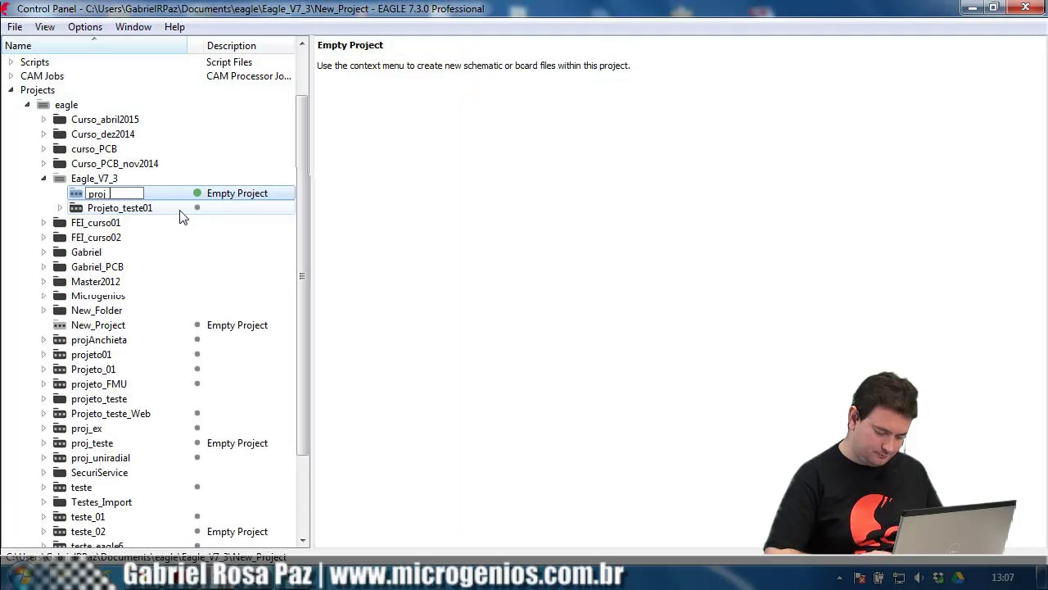
text(minicurso)
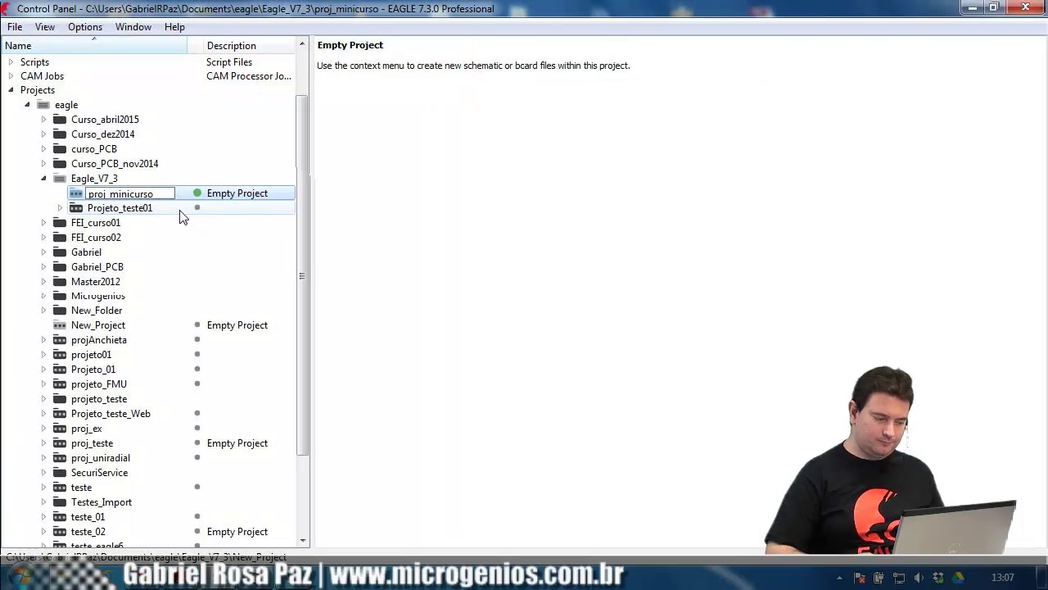
key(Return)
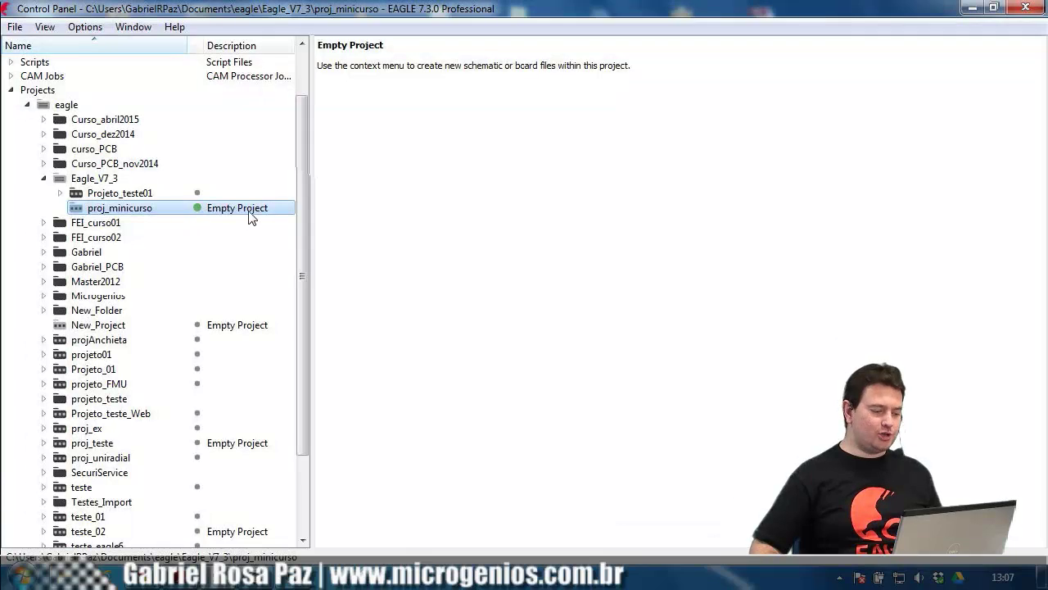
Create a new schematic in the proj_minicurso project and maximize its window
right_click(129, 214)
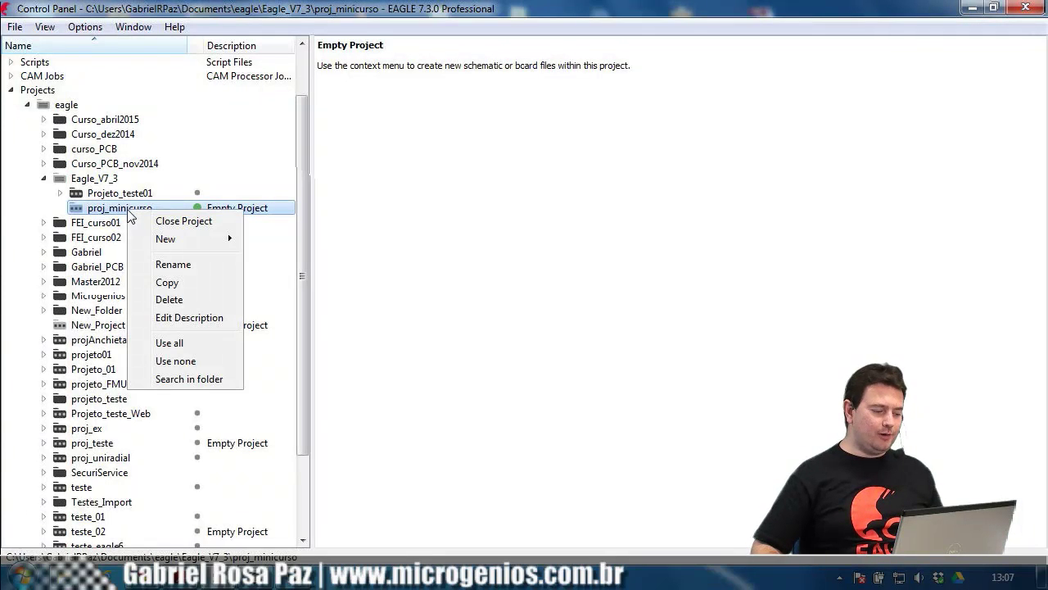
mouse_move(164, 239)
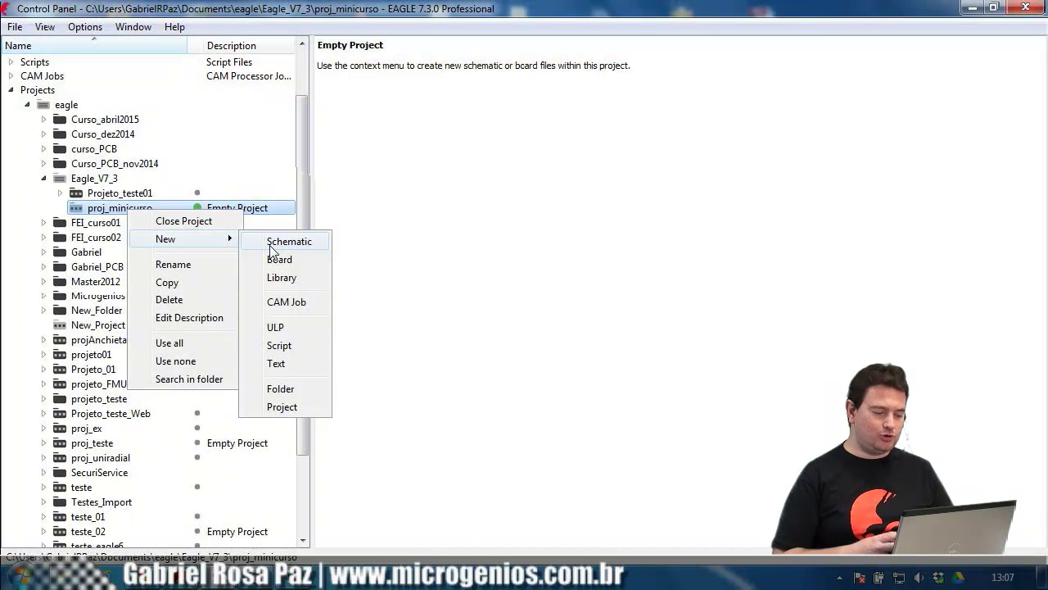
click(271, 248)
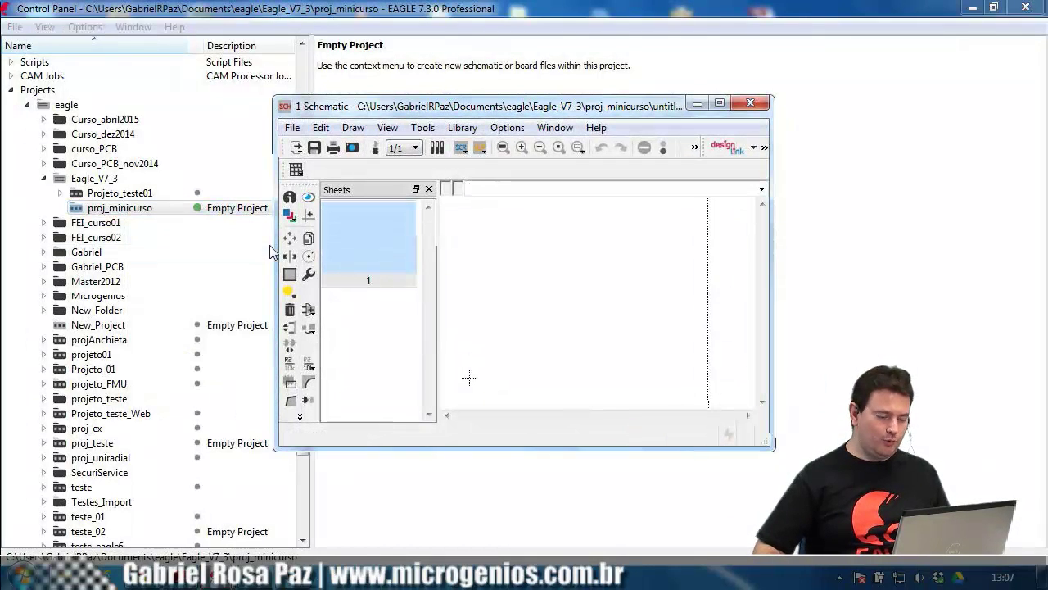
click(719, 103)
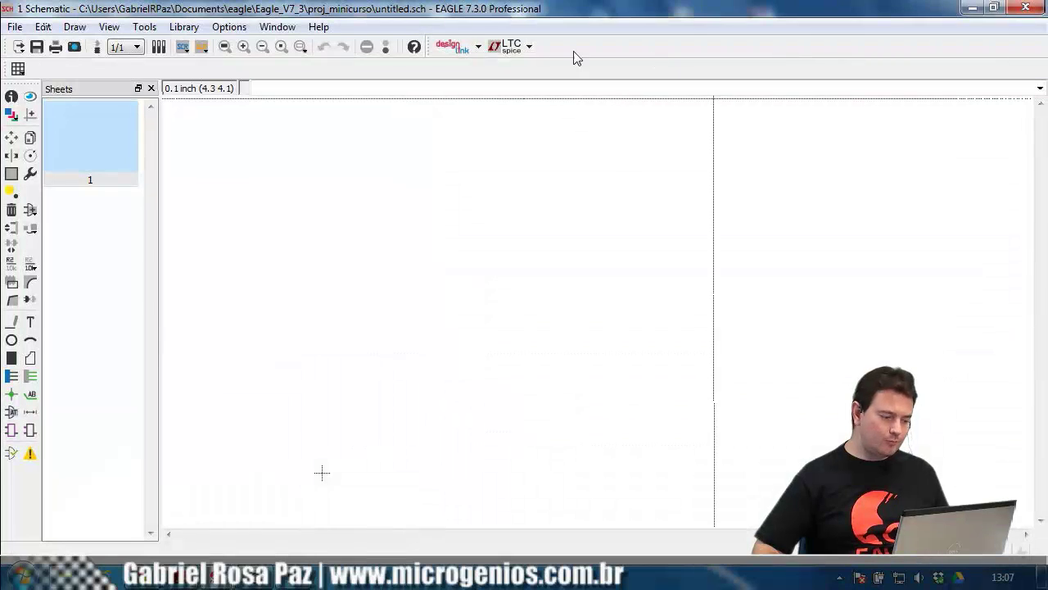
Hide the sheet thumbnails beside the schematic drawing area
middle_drag(737, 246, 489, 393)
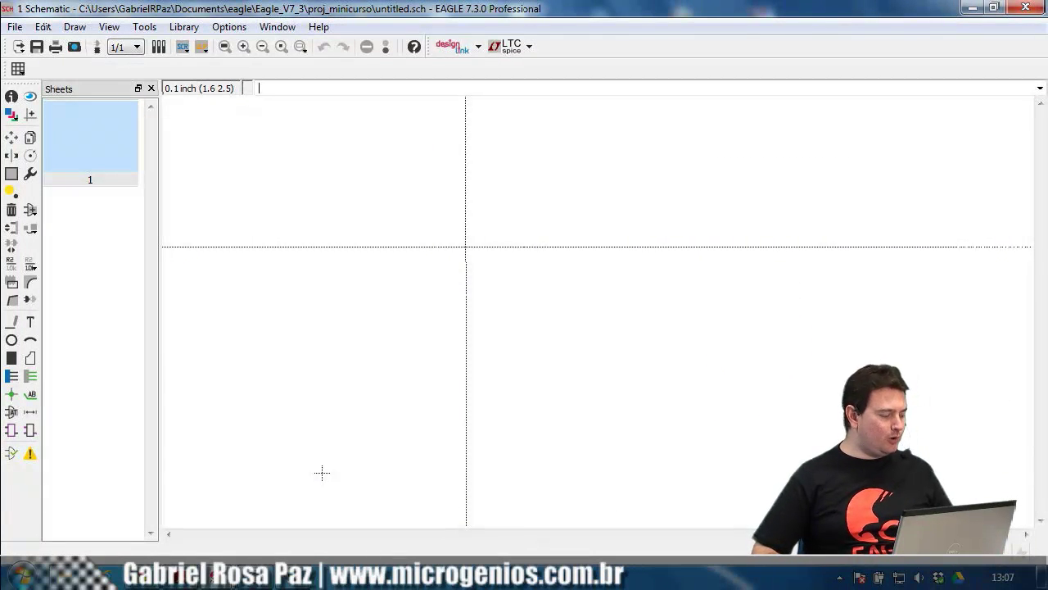
scroll(322, 473, down, 3)
scroll(322, 473, right, 5)
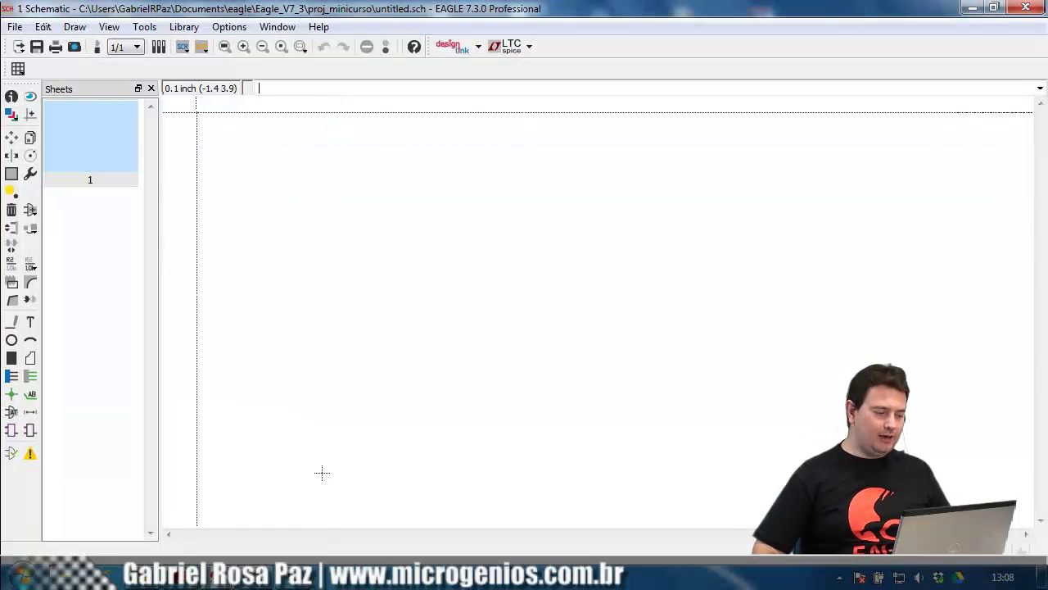
click(151, 89)
scroll(262, 473, up, 3)
scroll(263, 473, left, 5)
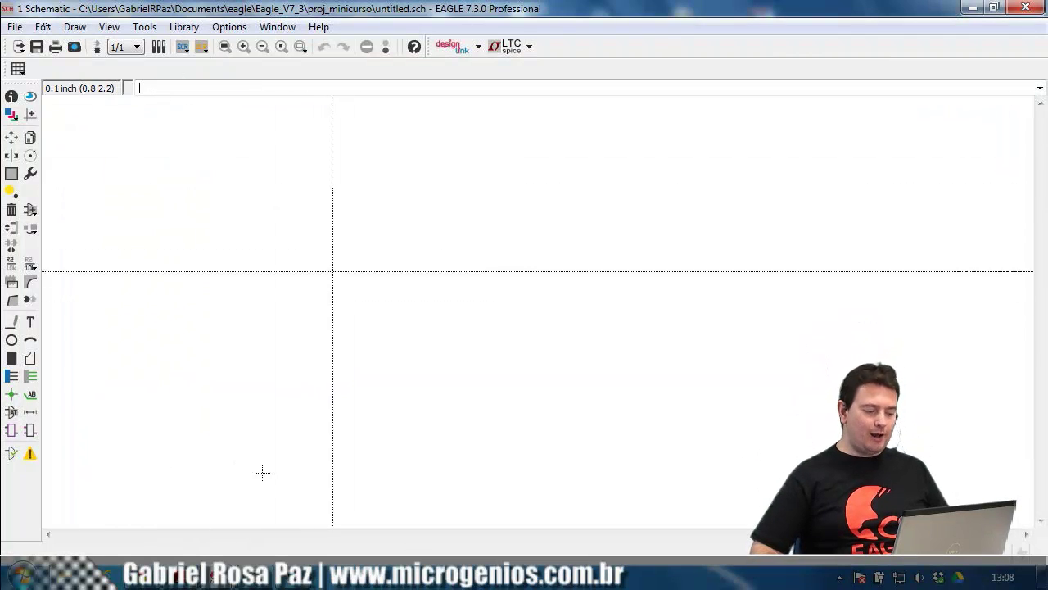
scroll(262, 472, up, 5)
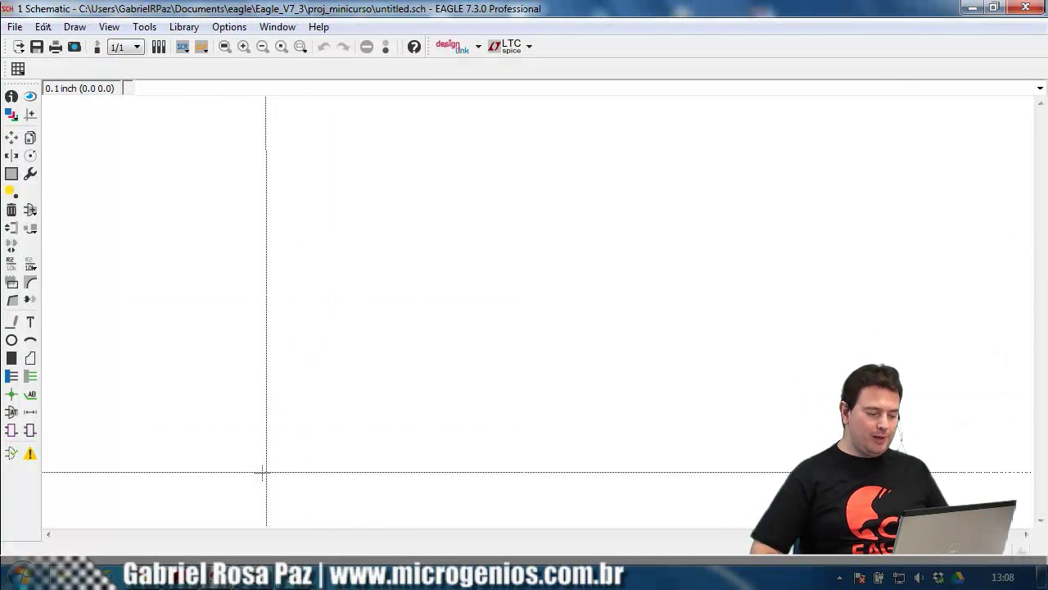
scroll(263, 471, up, 2)
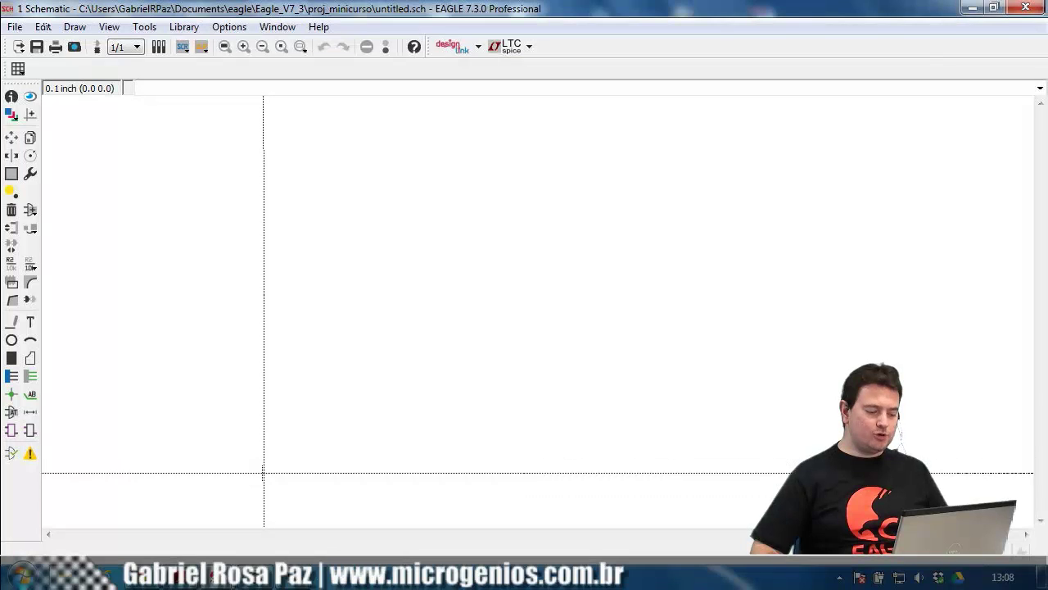
scroll(263, 472, up, 2)
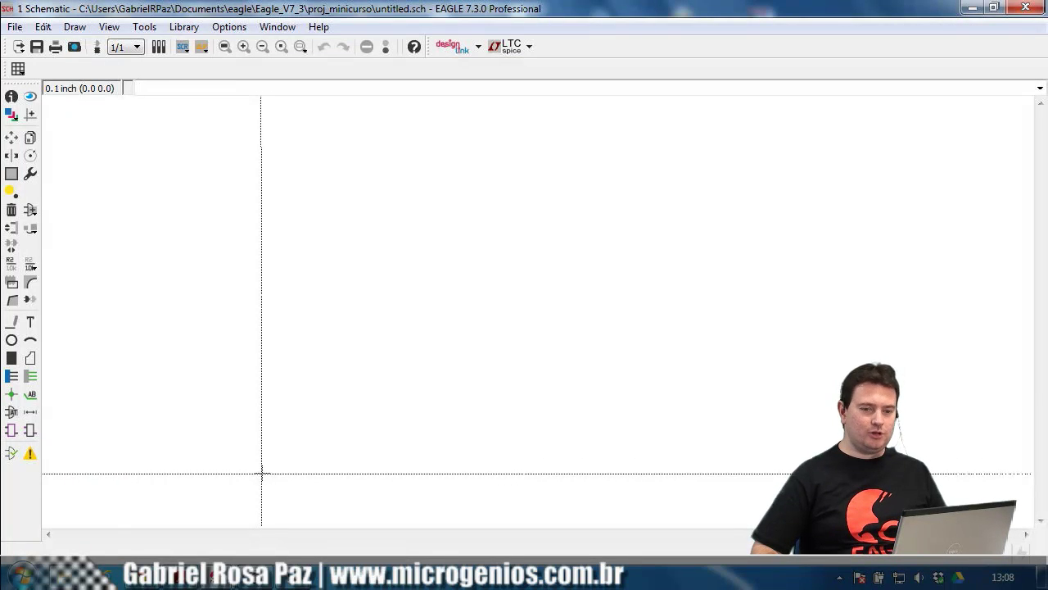
scroll(263, 472, up, 2)
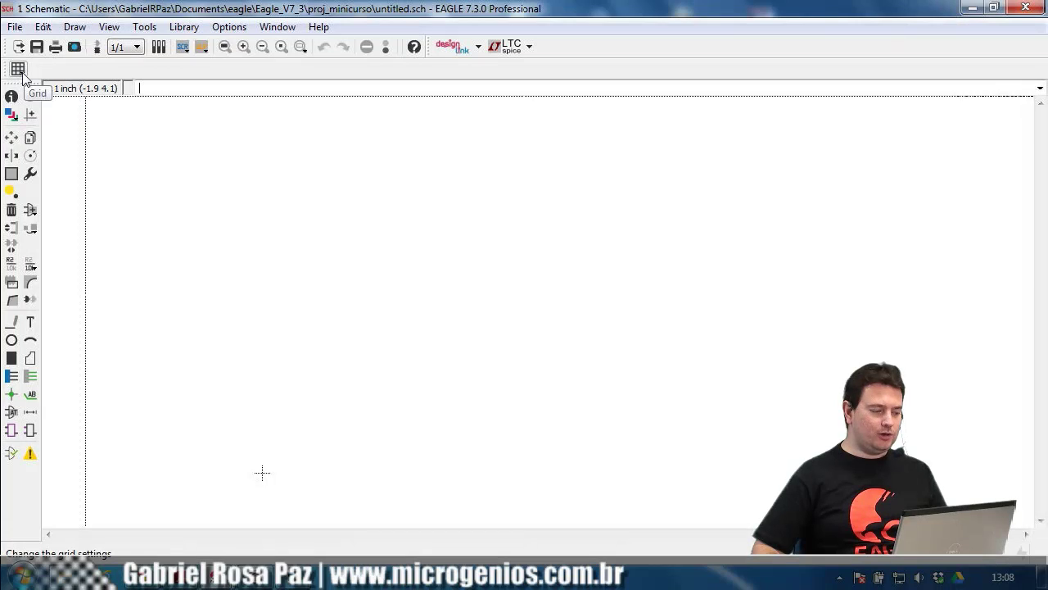
Turn on the grid display in the schematic's grid settings
click(109, 27)
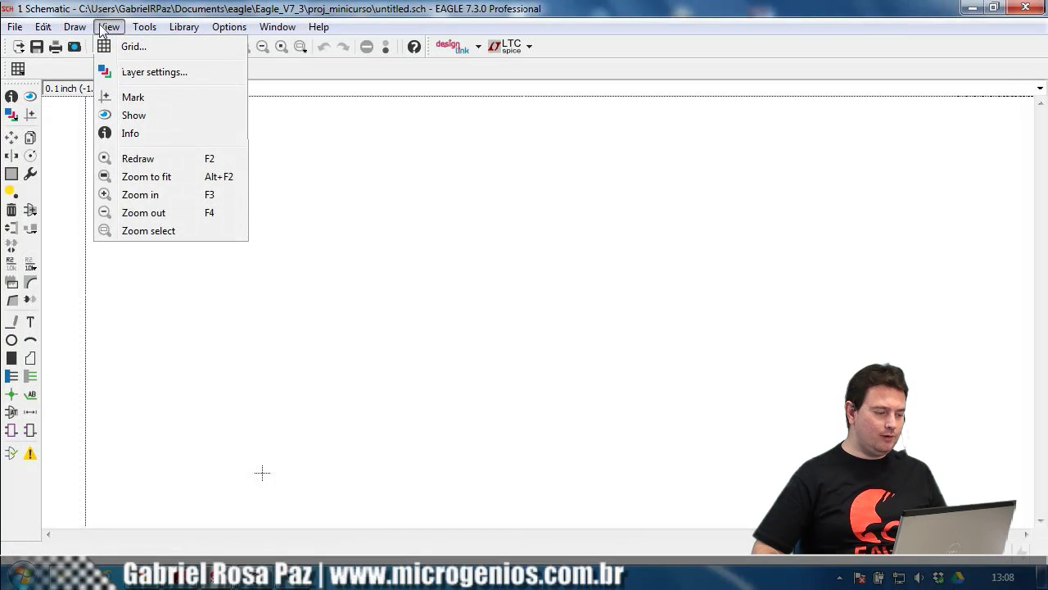
click(145, 51)
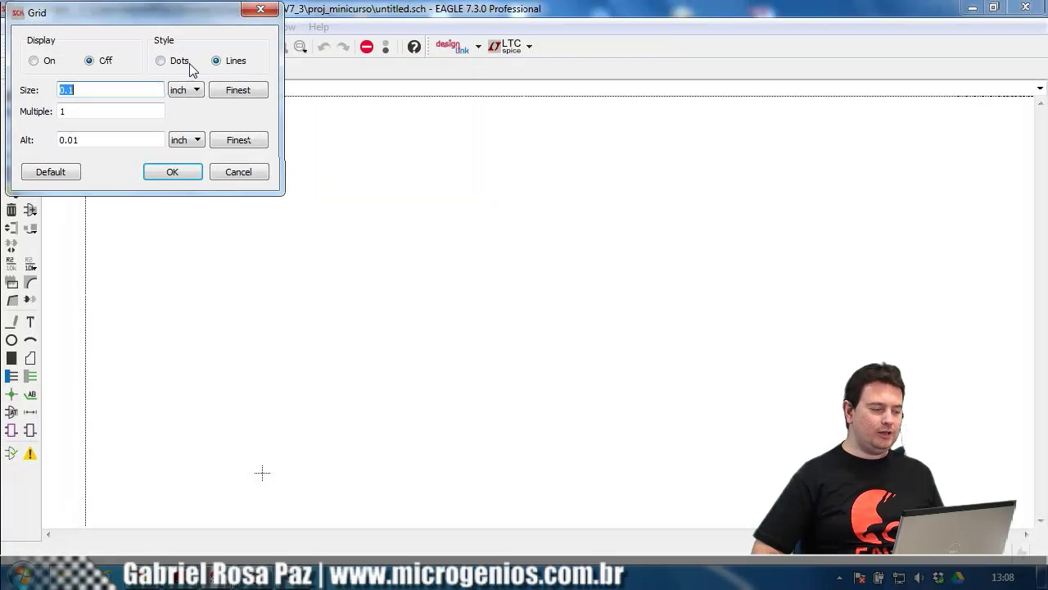
click(37, 64)
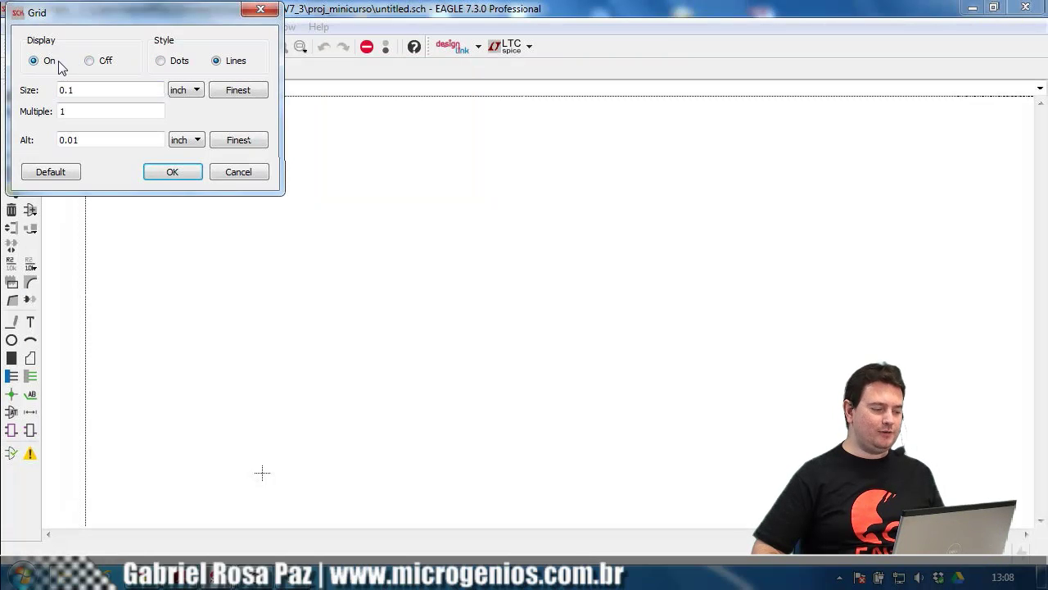
click(190, 93)
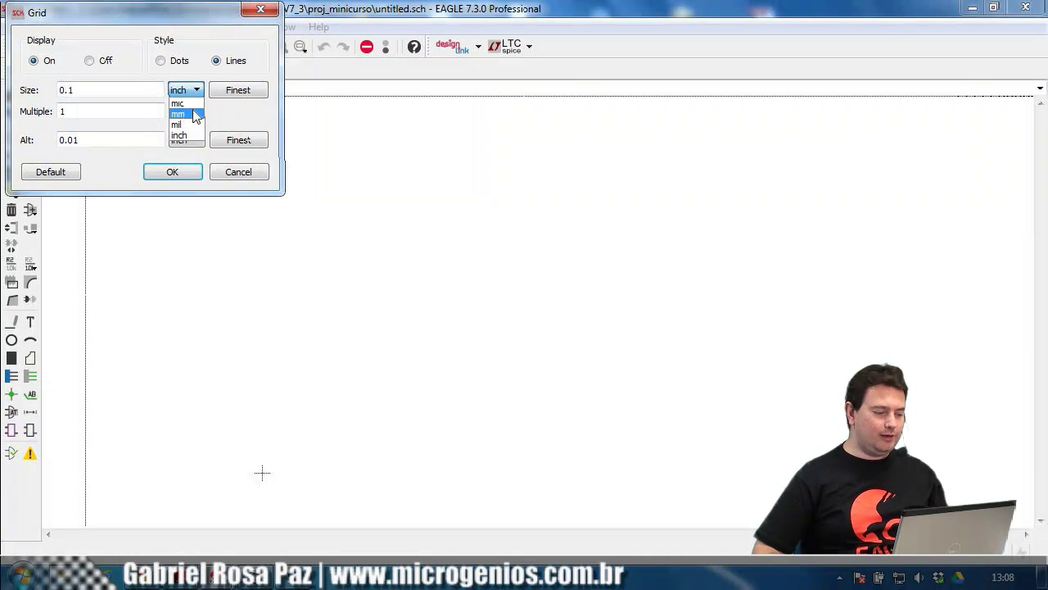
click(229, 115)
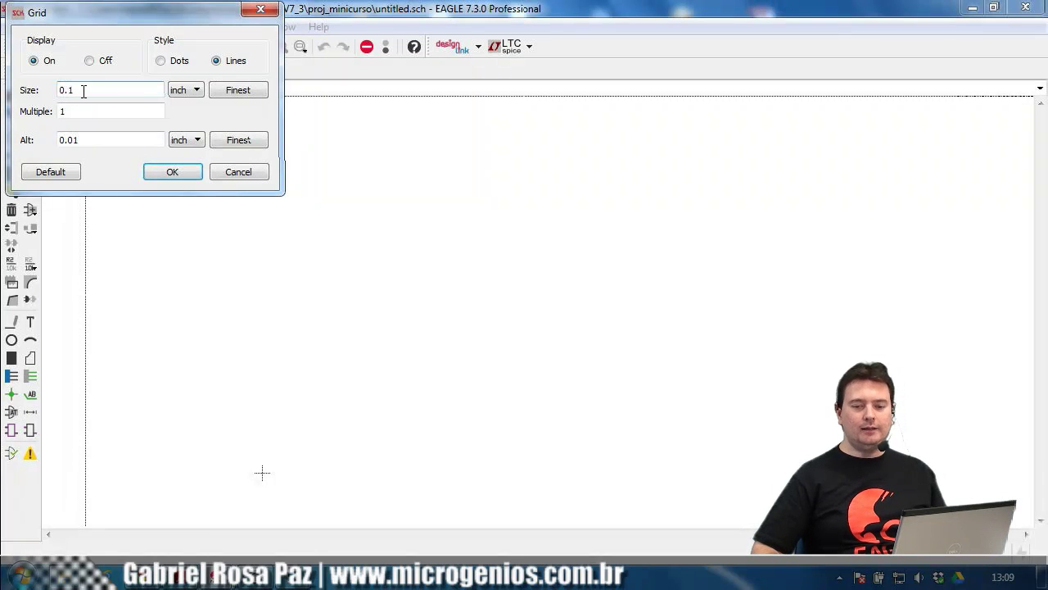
Convert the grid size unit to mm and back to inch, and apply the grid settings
click(189, 91)
click(185, 122)
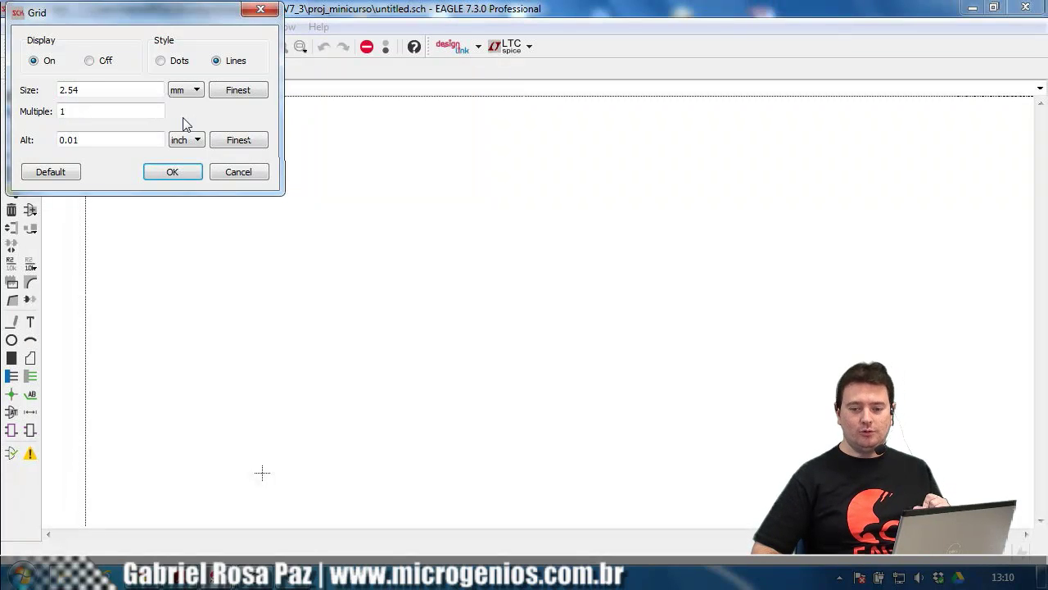
click(196, 91)
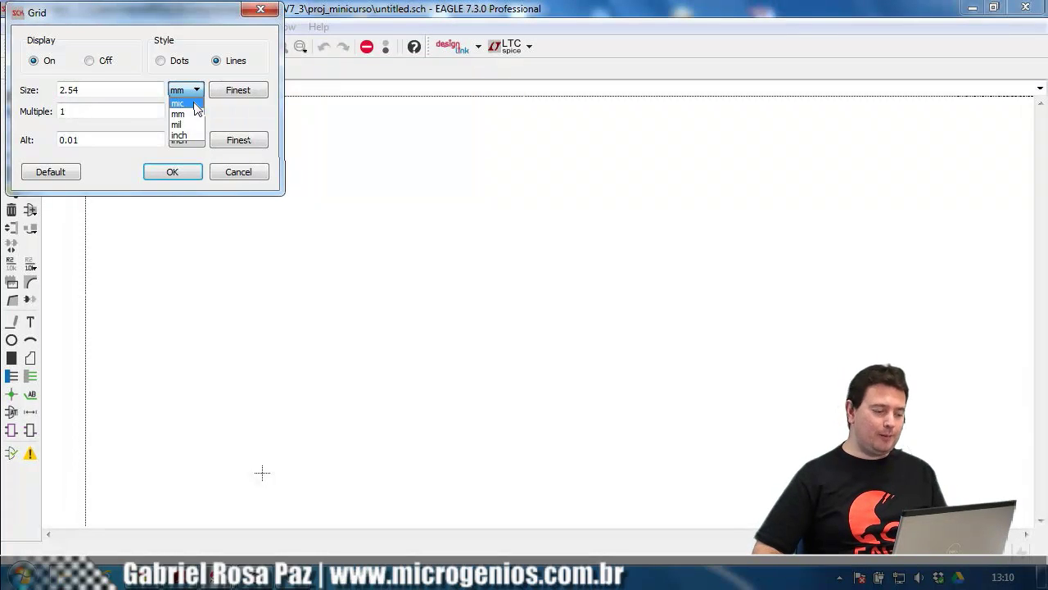
click(189, 134)
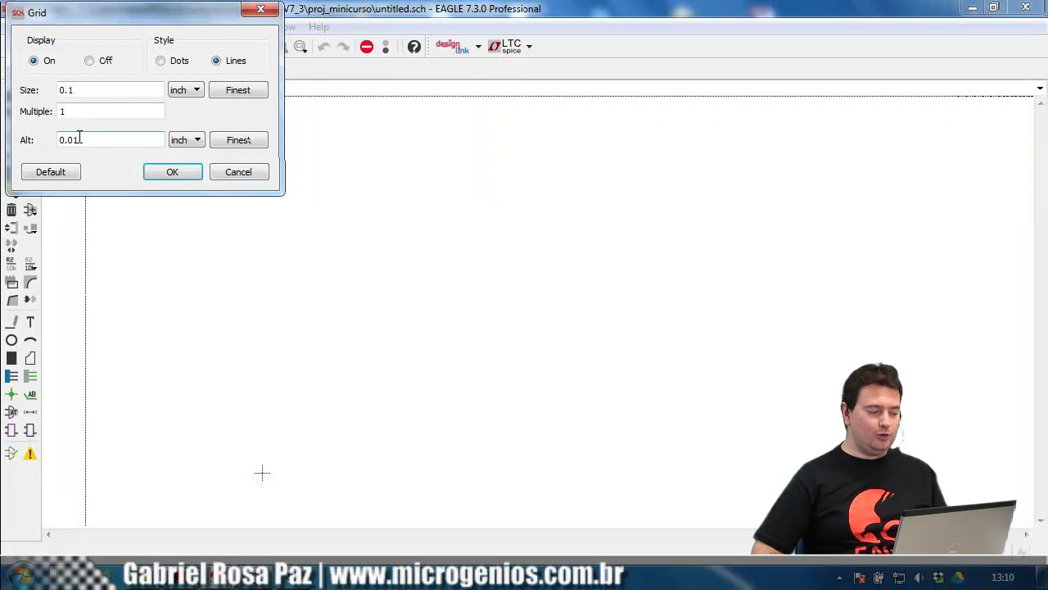
click(174, 172)
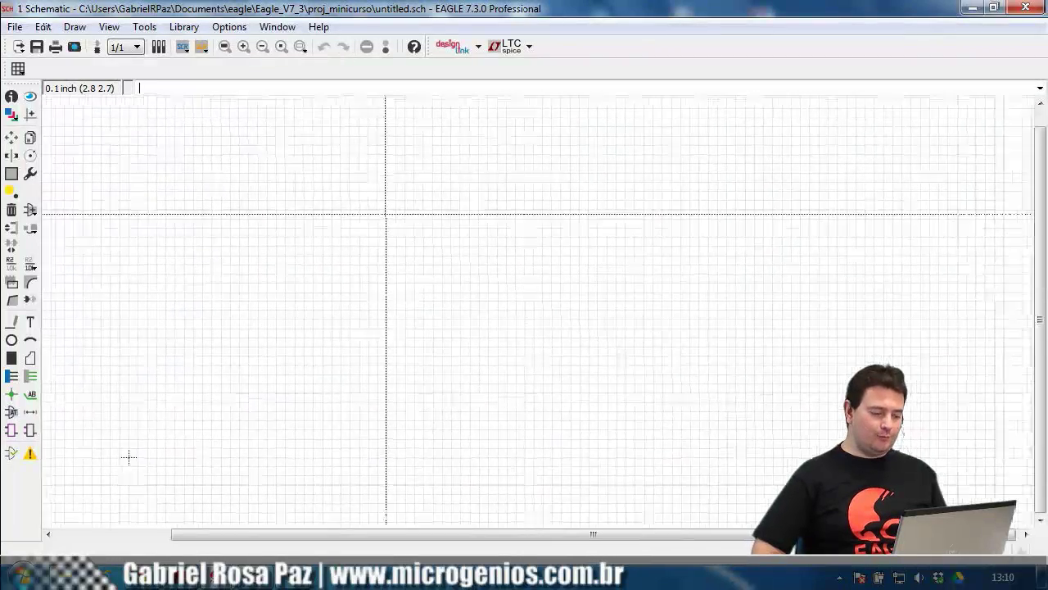
Review the background and cursor options for layout and schematic in the user interface settings, and accept them
middle_drag(386, 214, 391, 200)
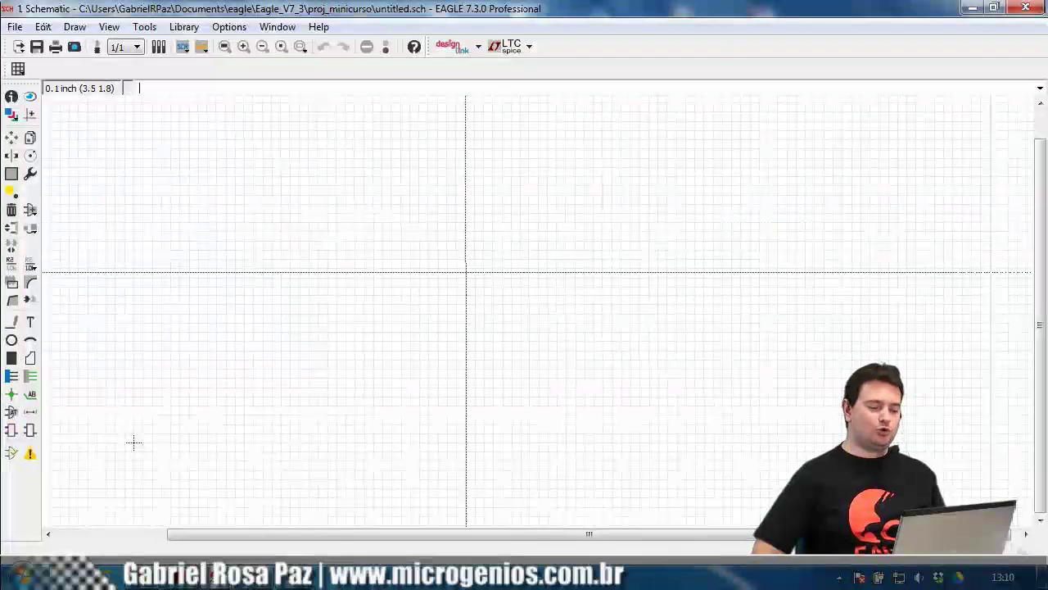
click(245, 29)
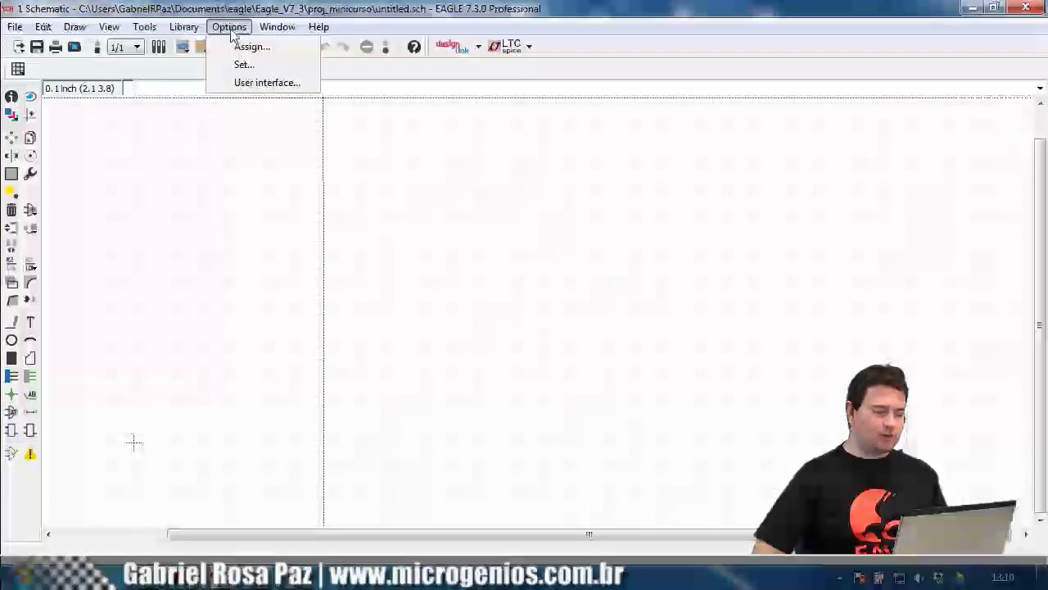
click(267, 84)
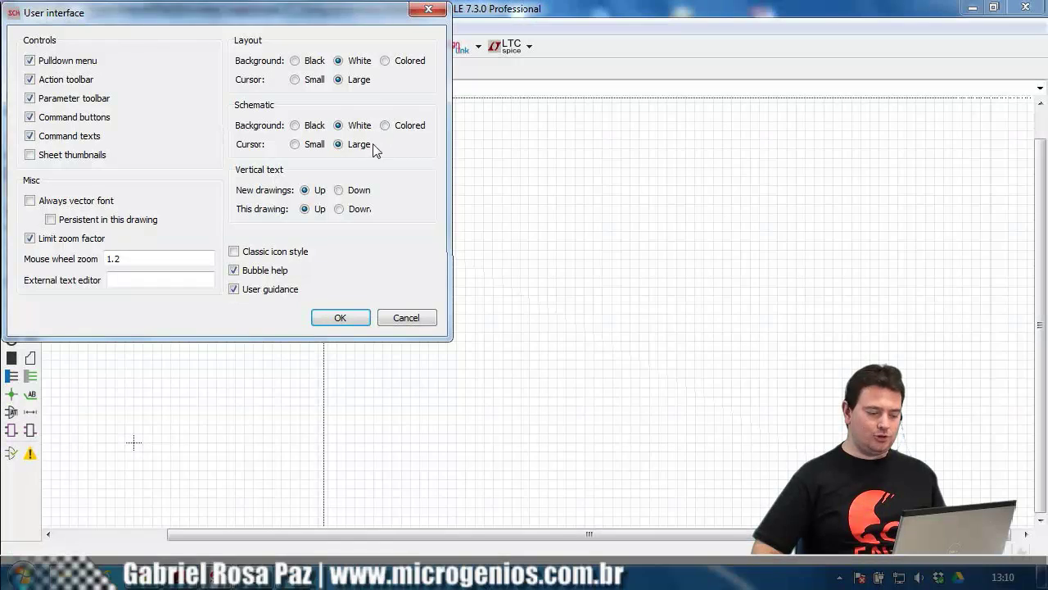
click(344, 318)
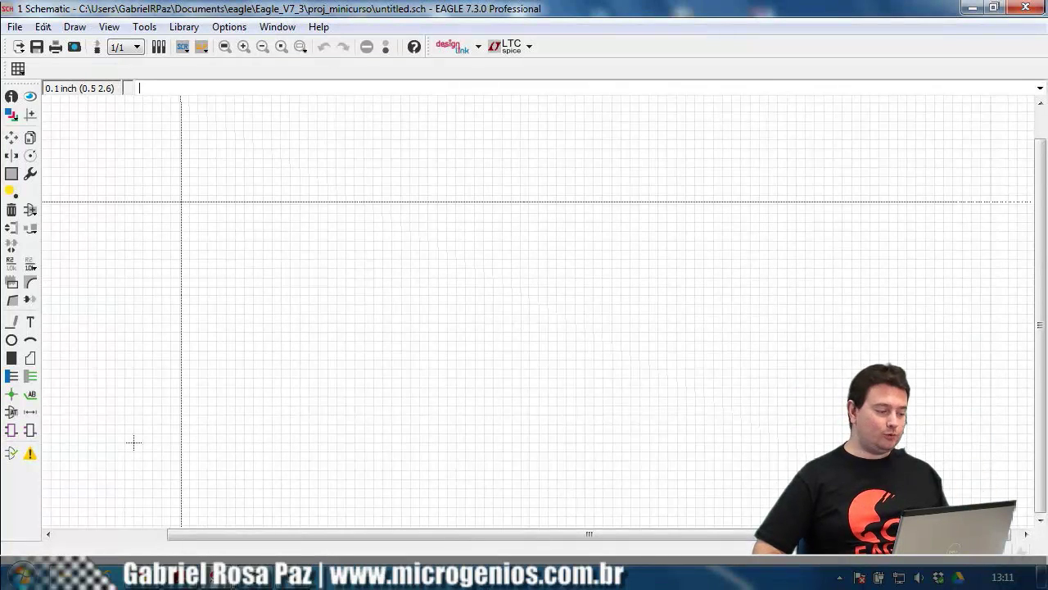
Save the schematic as proj_minicurso.sch in the proj_minicurso project folder
click(36, 48)
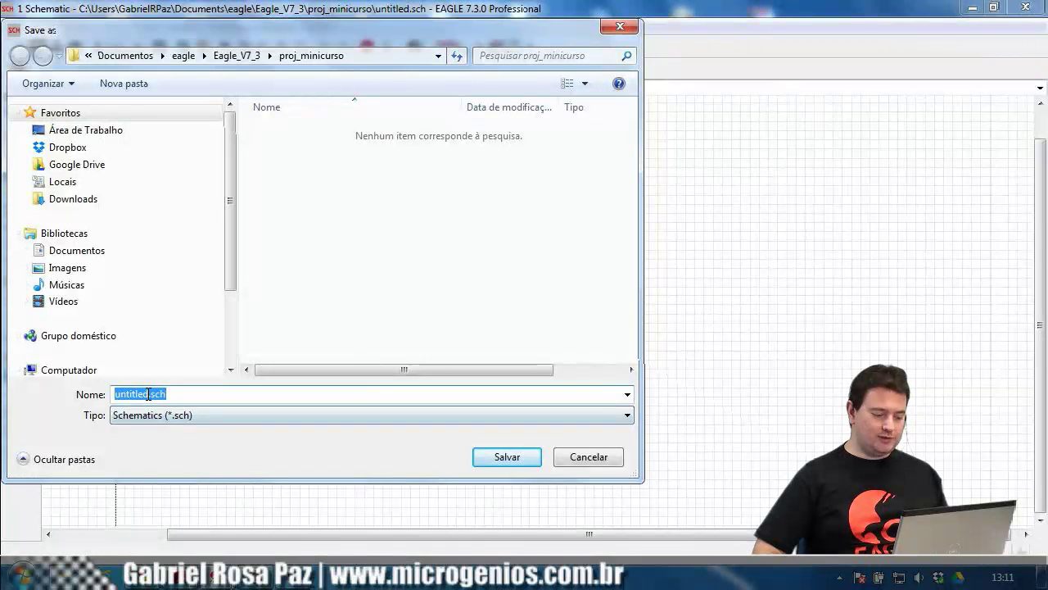
click(150, 394)
drag(145, 394, 107, 395)
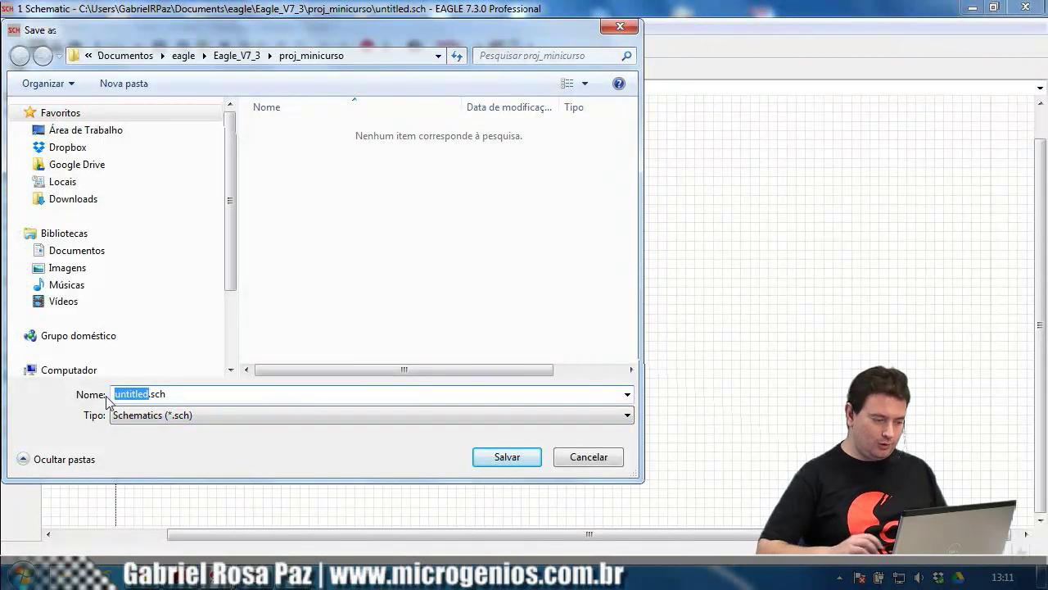
text(pro)
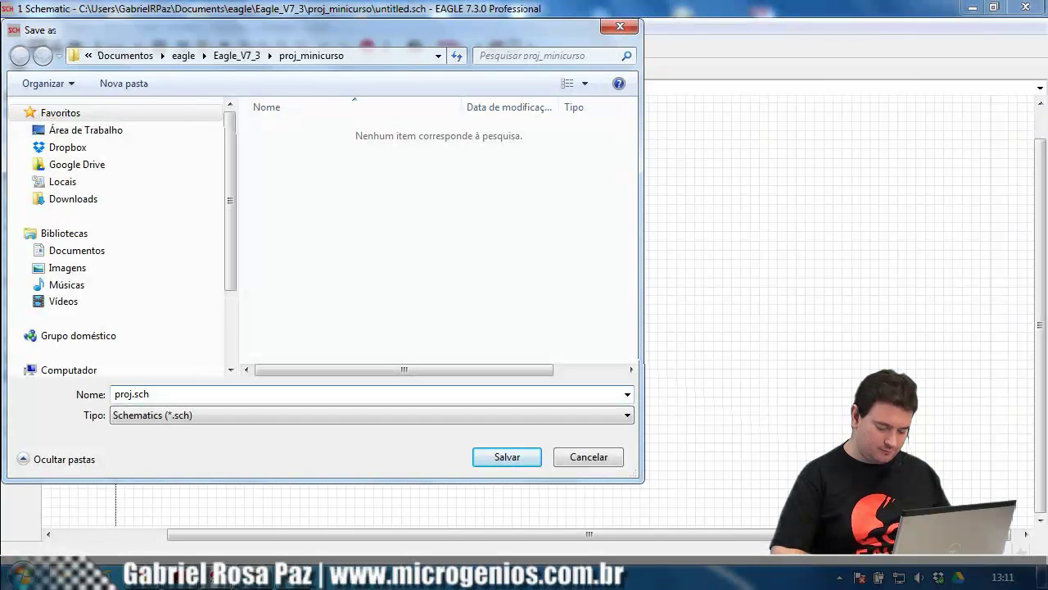
text(j_minicur)
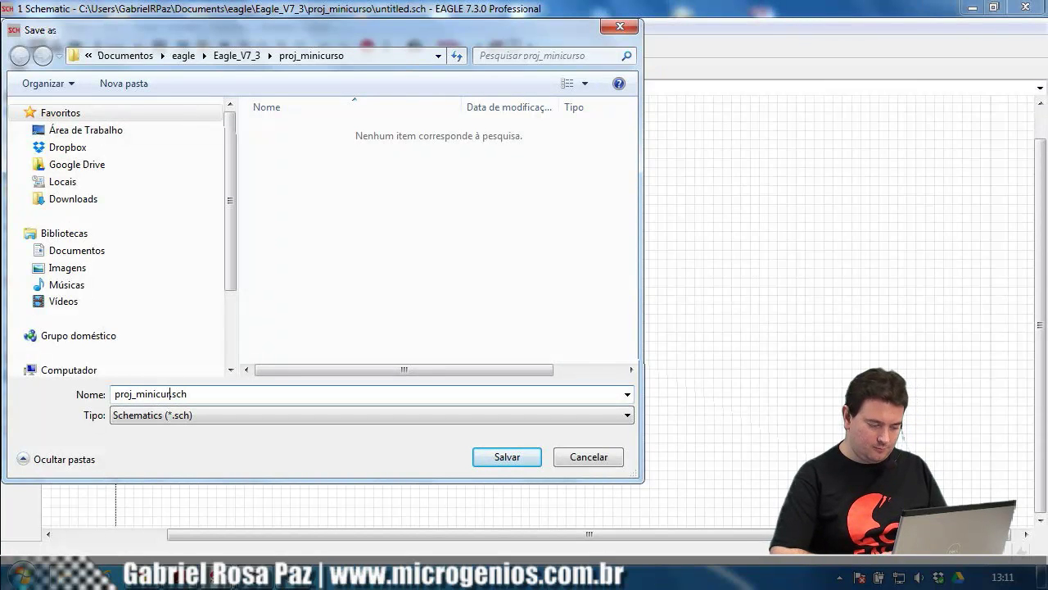
text(so)
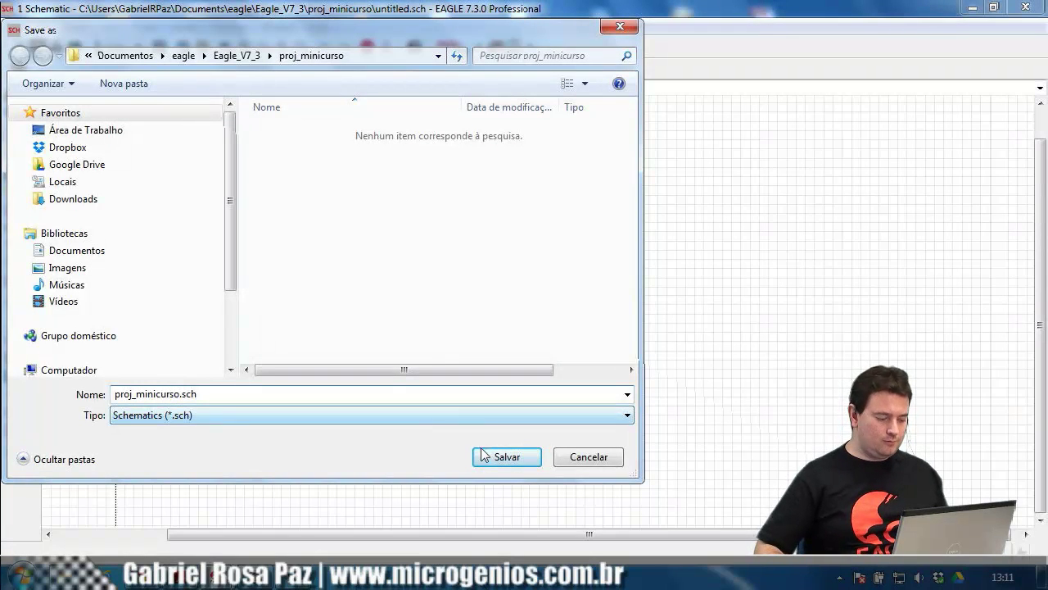
click(522, 459)
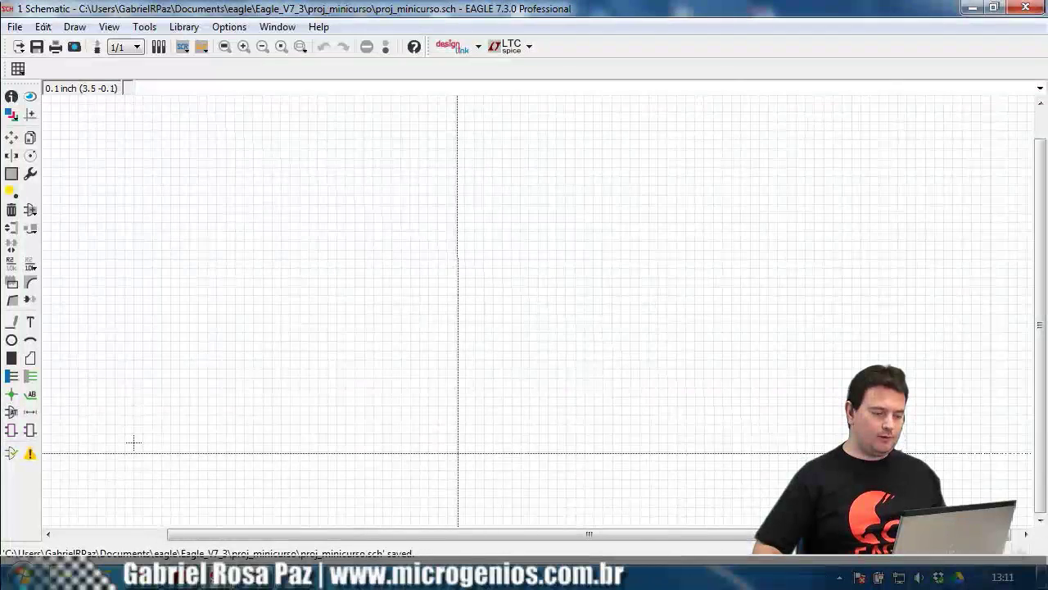
Start the Add command and expand the frames library in the list of component libraries
click(31, 211)
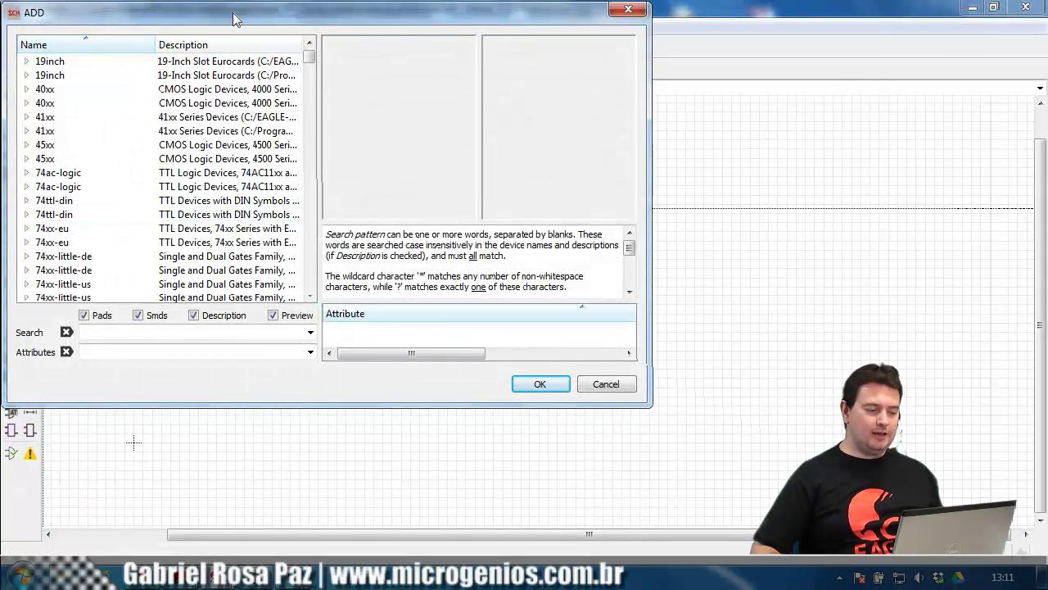
drag(235, 12, 373, 56)
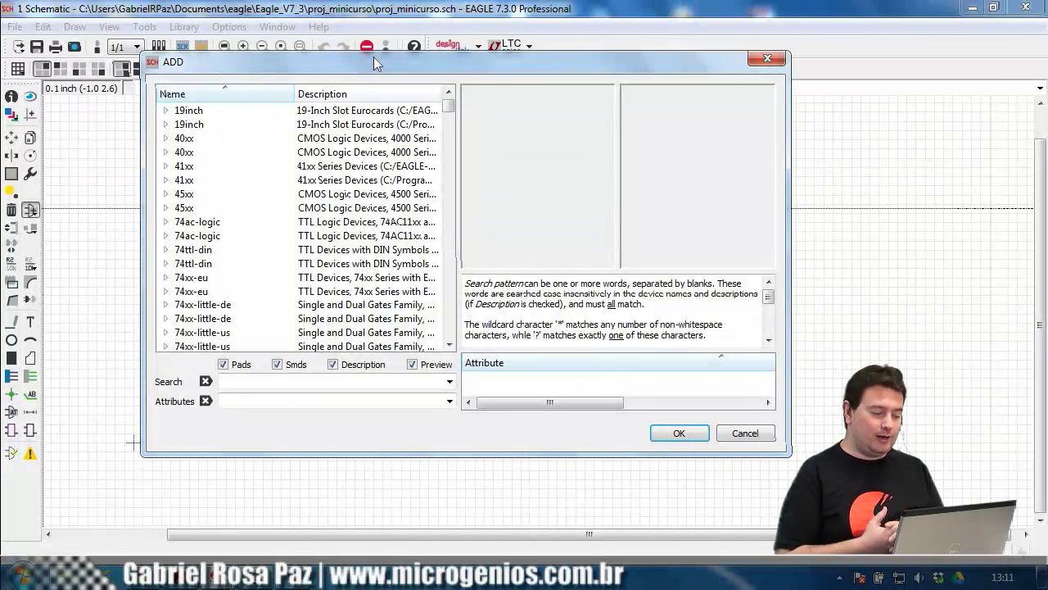
click(205, 236)
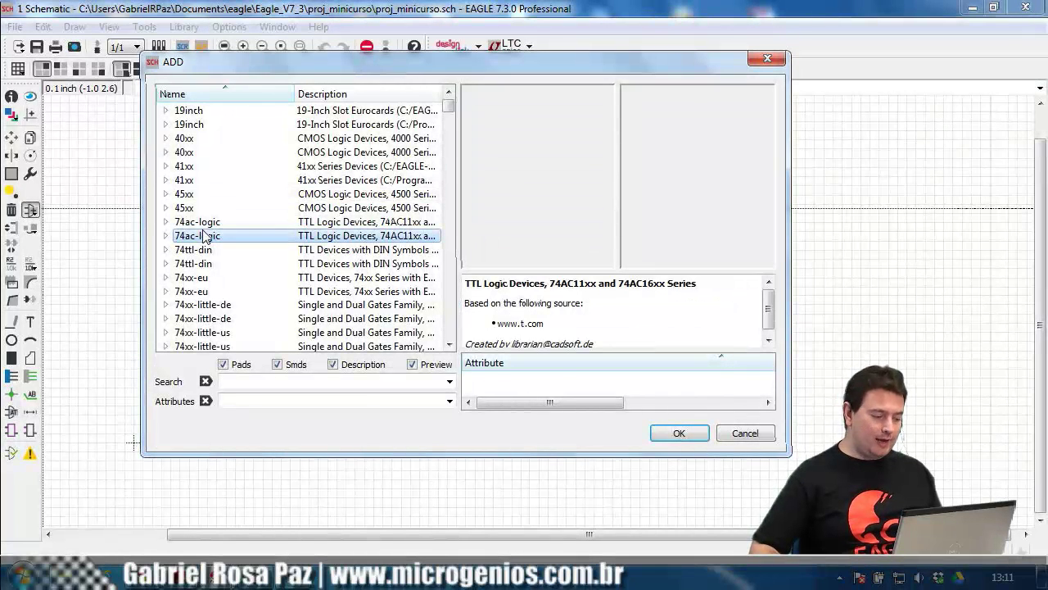
key(f)
scroll(221, 225, down, 3)
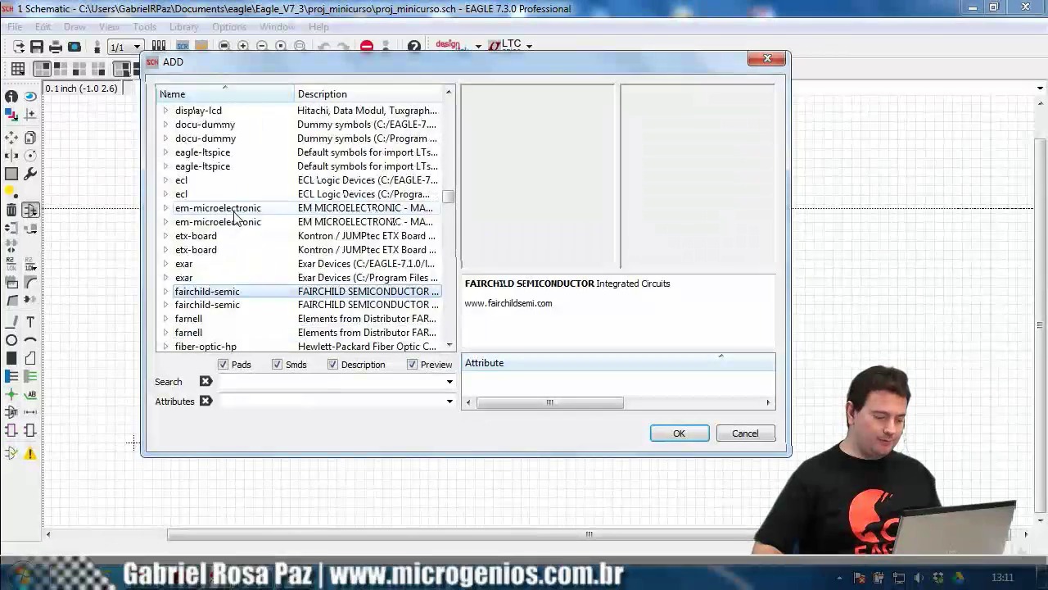
scroll(235, 217, down, 4)
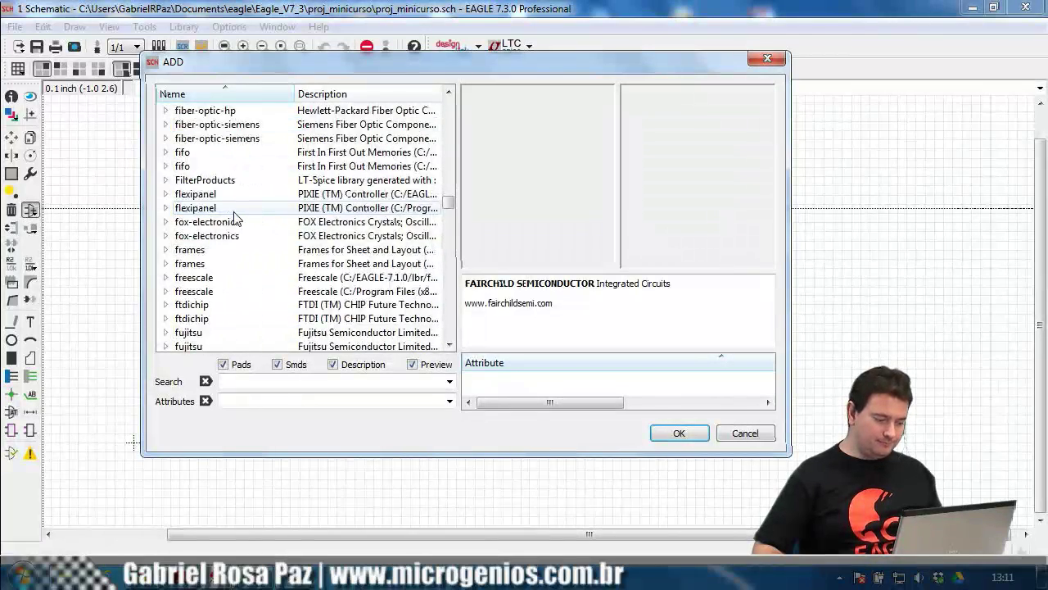
click(166, 264)
Add the A4 landscape frame A4L-LOC with its lower-left corner at the origin (0.0 0.0) and end the Add command
scroll(435, 215, down, 4)
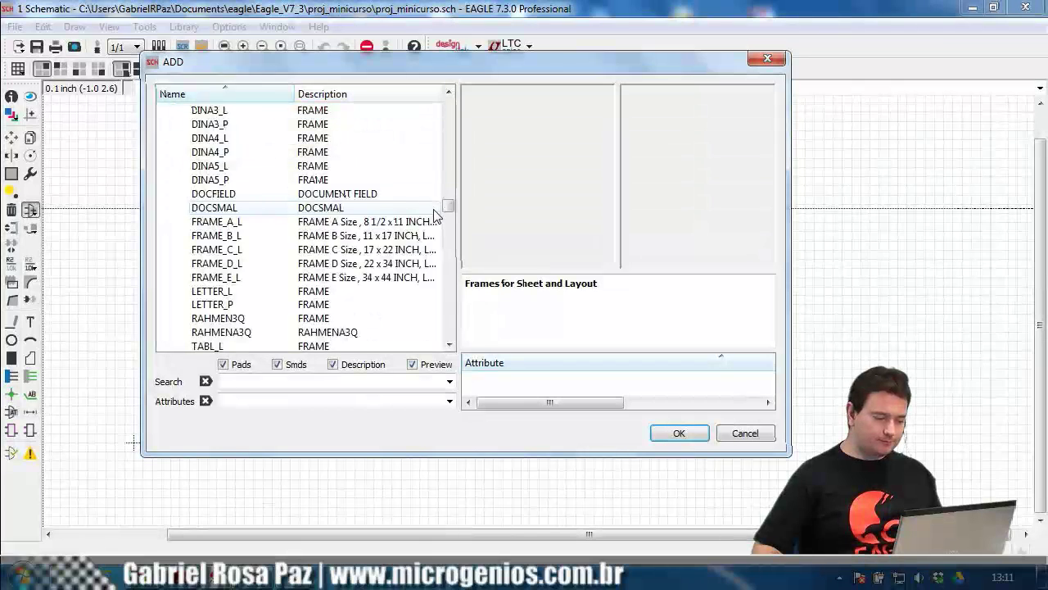
scroll(434, 214, down, 1)
scroll(421, 216, up, 4)
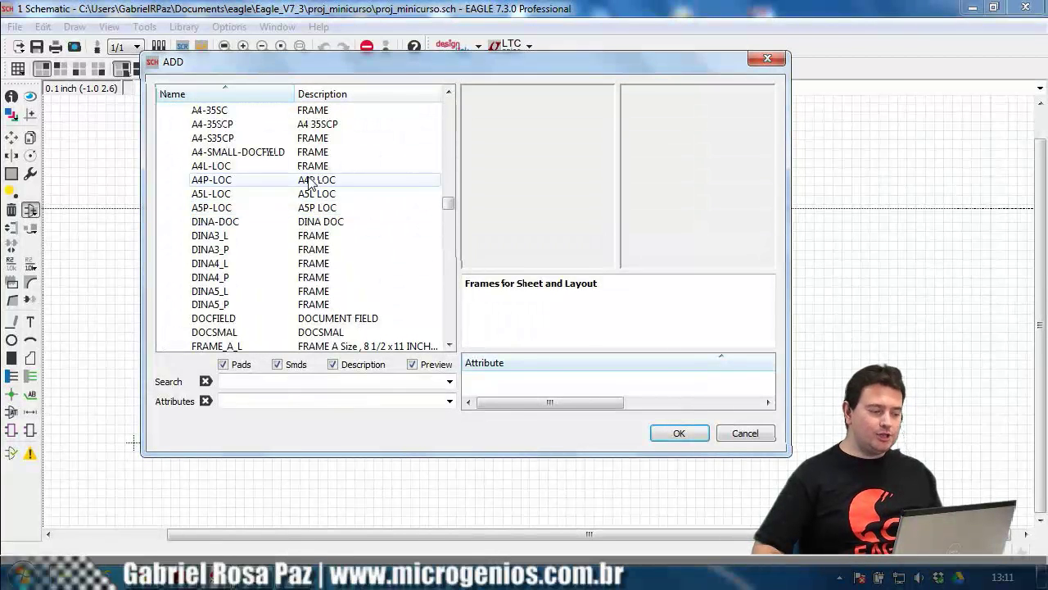
scroll(311, 182, up, 1)
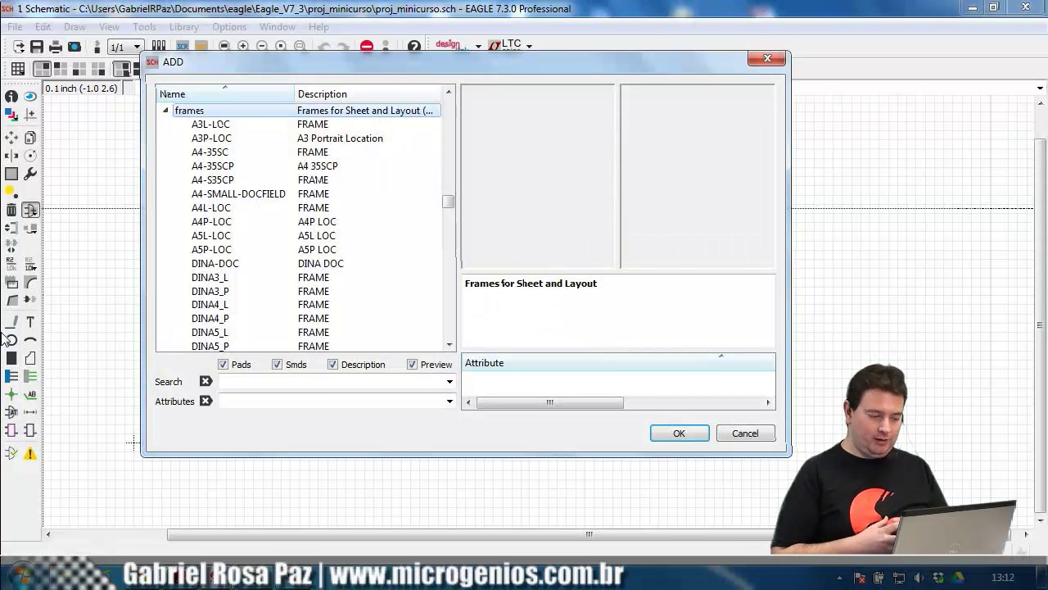
click(236, 211)
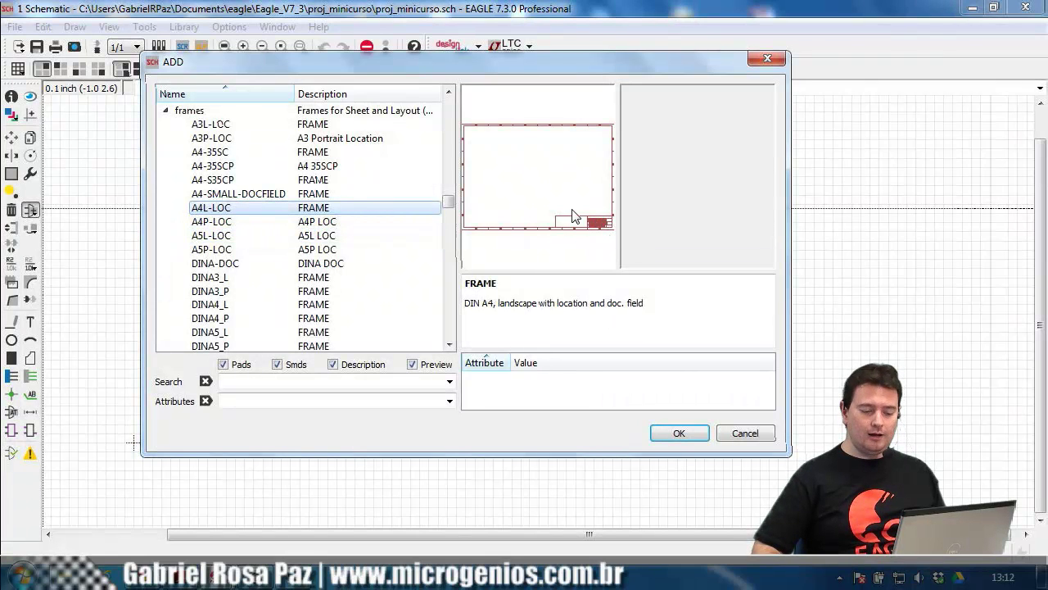
click(684, 437)
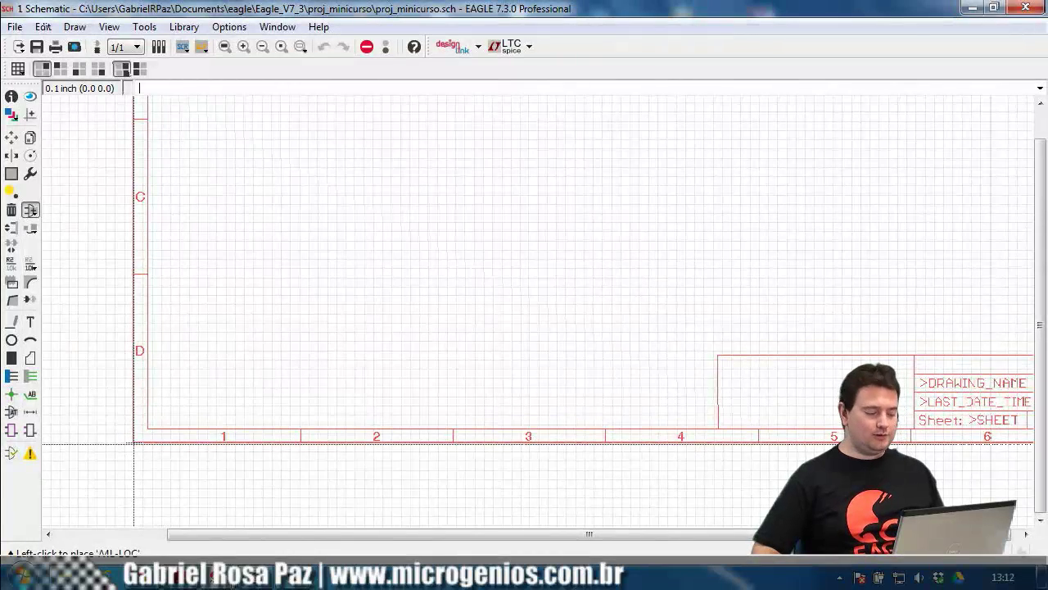
click(135, 443)
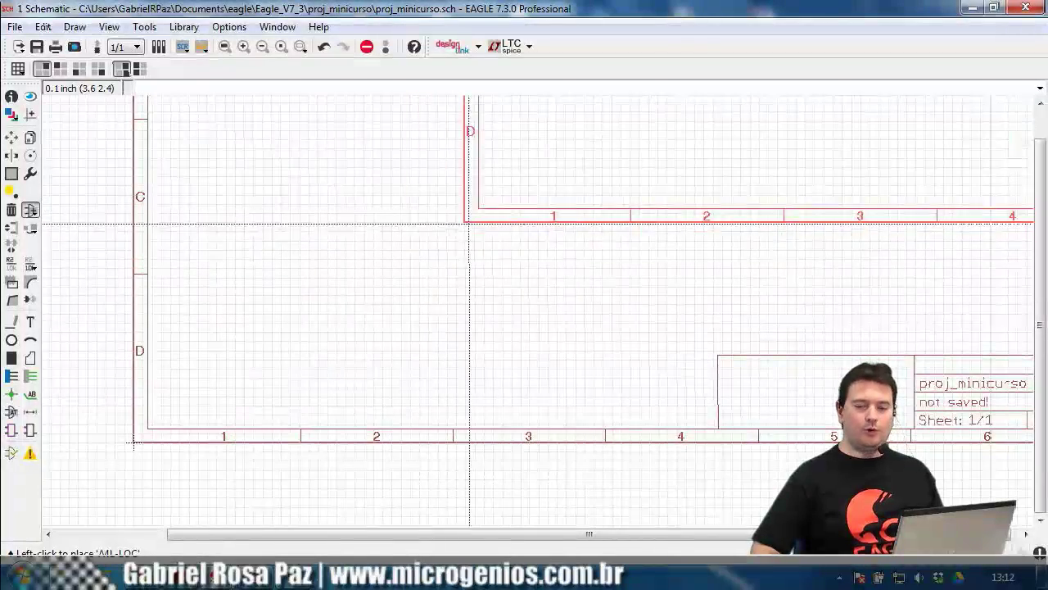
key(Escape)
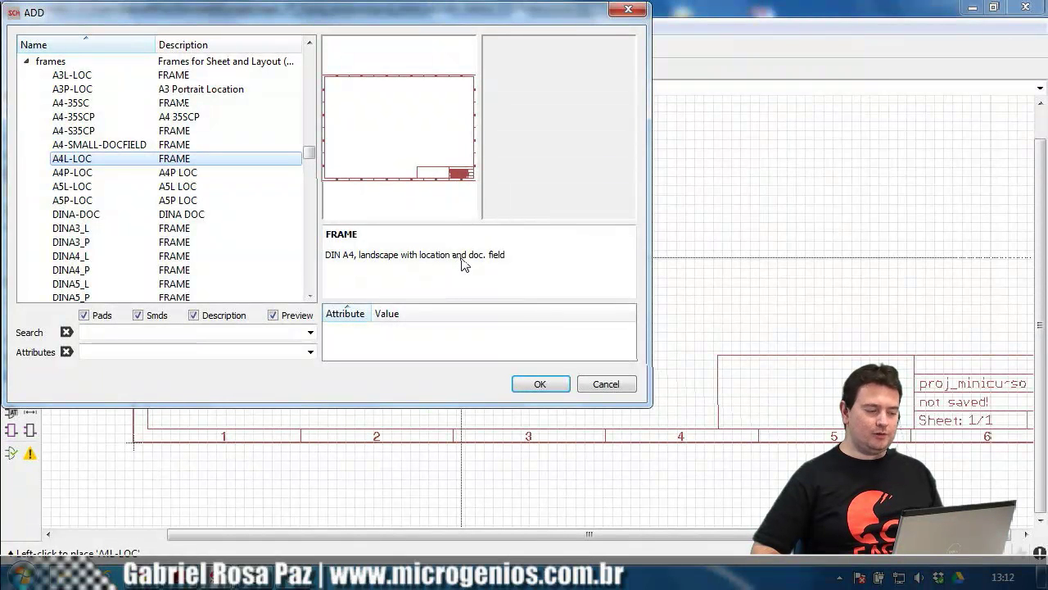
key(Return)
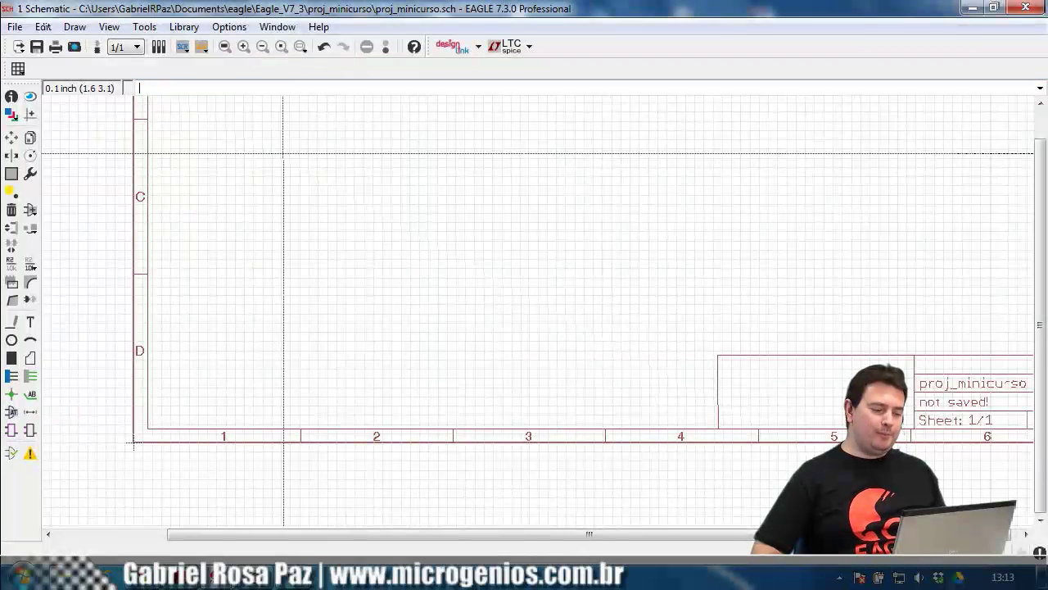
Save the schematic to update the date in the frame's title block, and fit the whole frame in view
click(226, 49)
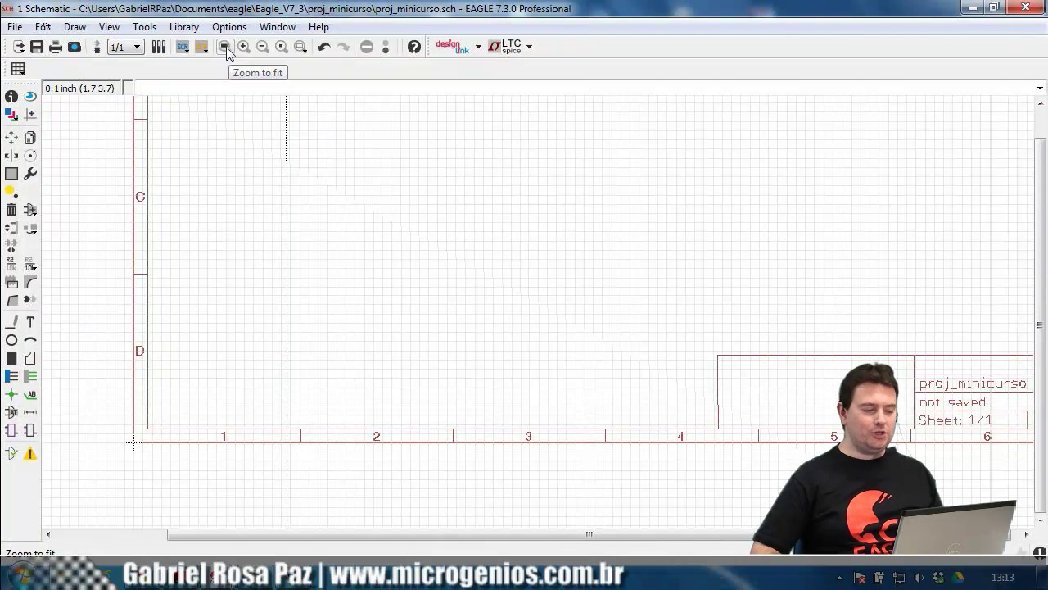
click(226, 49)
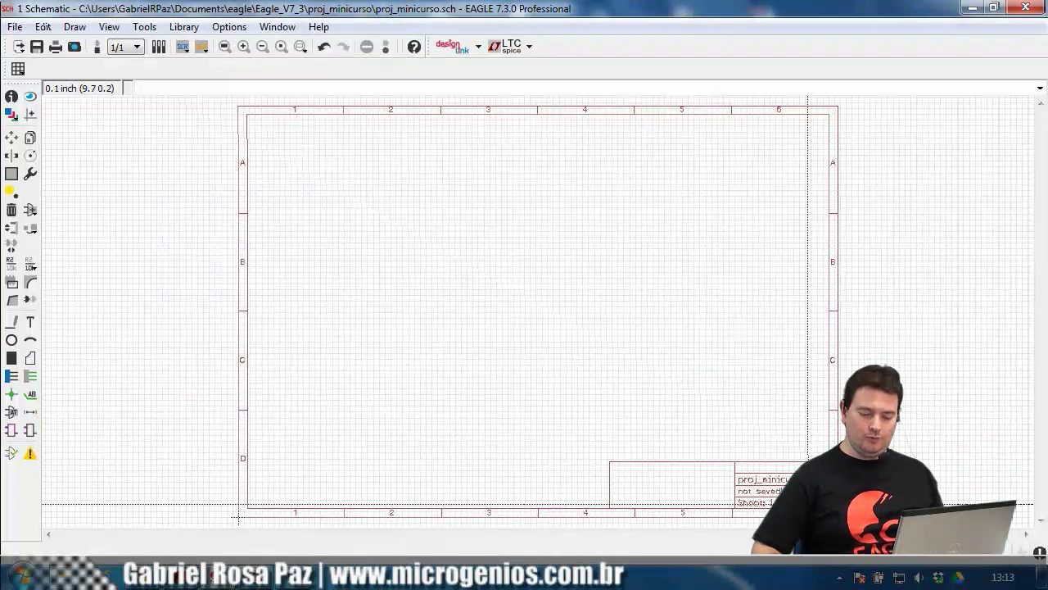
scroll(801, 496, up, 4)
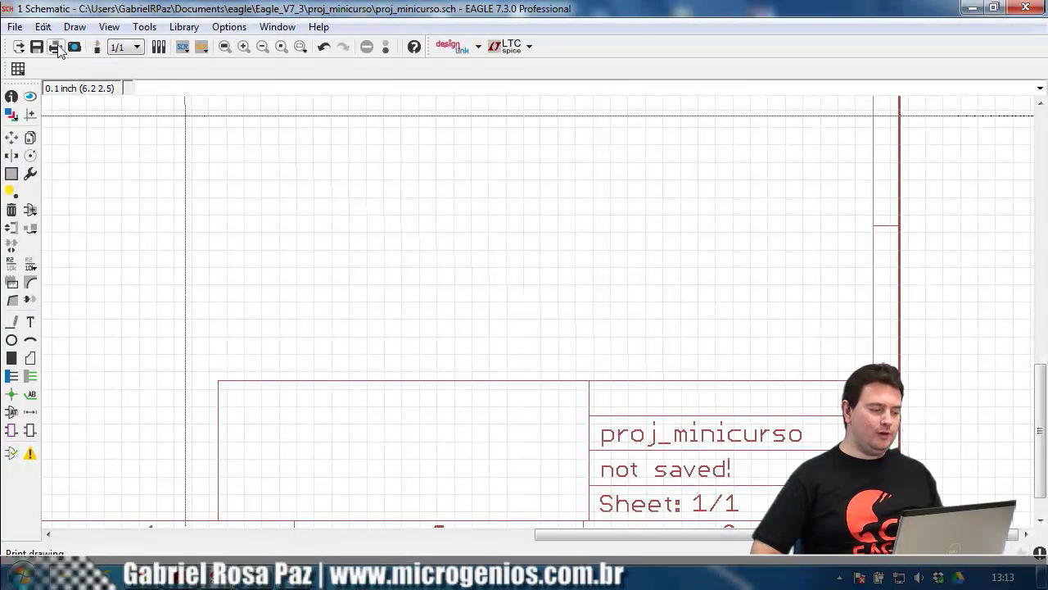
click(281, 52)
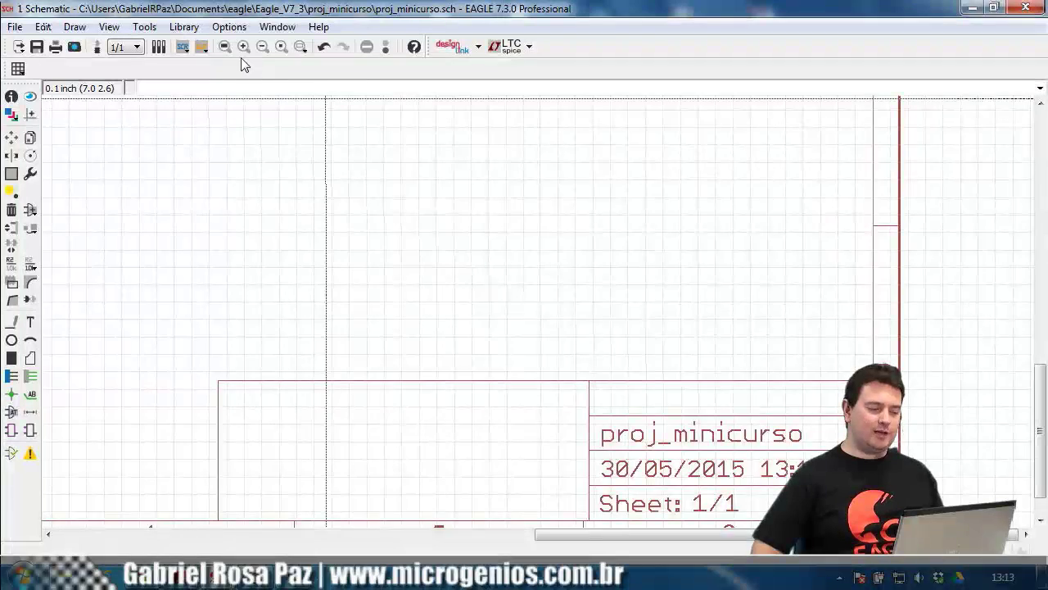
click(225, 46)
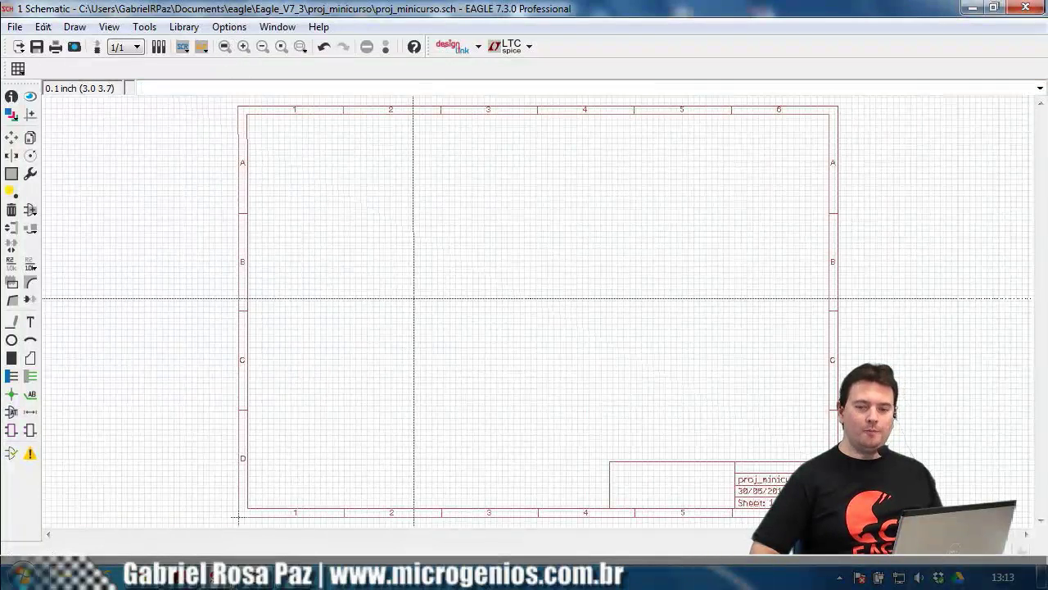